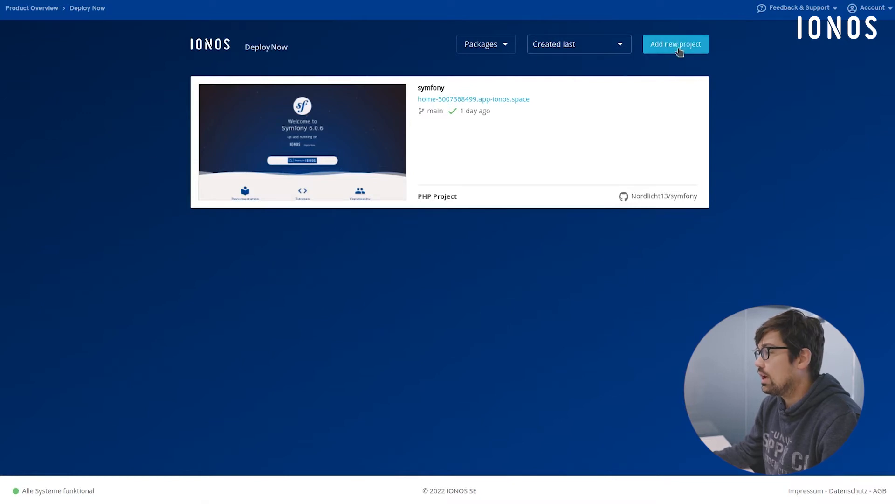
# - Start a new project with the confetti repository's main branch as the deployment source and continue to the framework choice
pyautogui.click(679, 52)
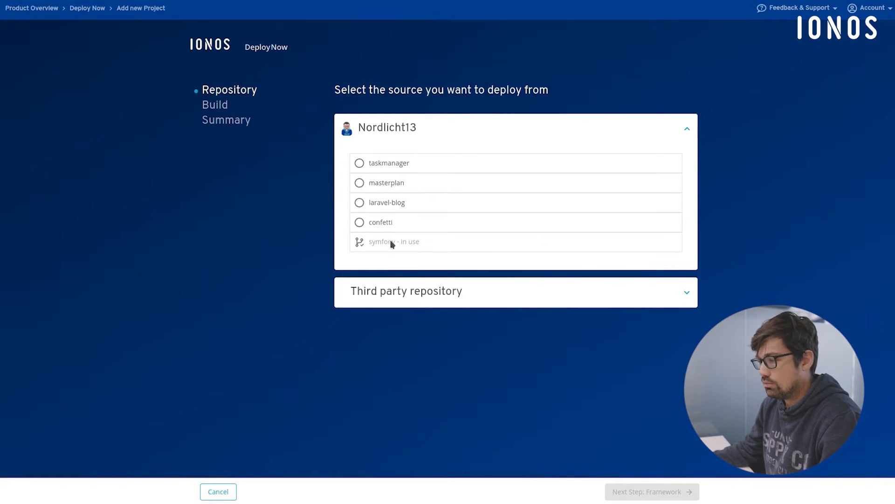
pyautogui.click(447, 292)
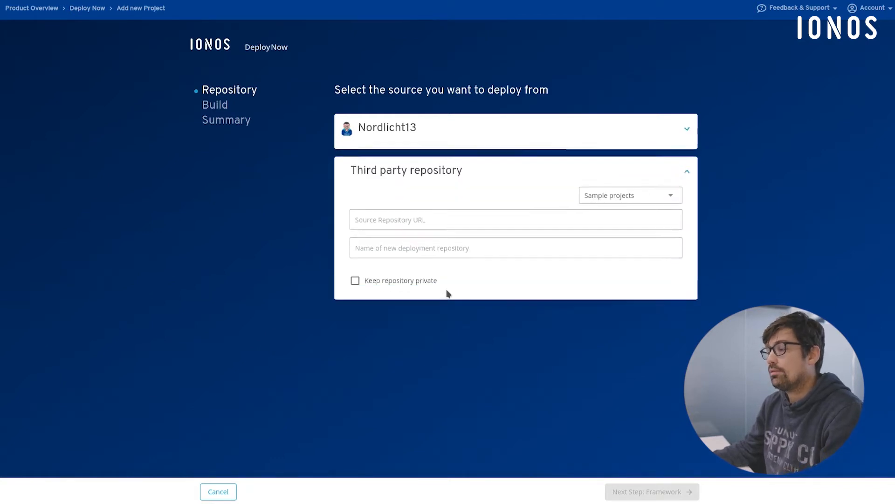
pyautogui.click(627, 191)
pyautogui.click(465, 216)
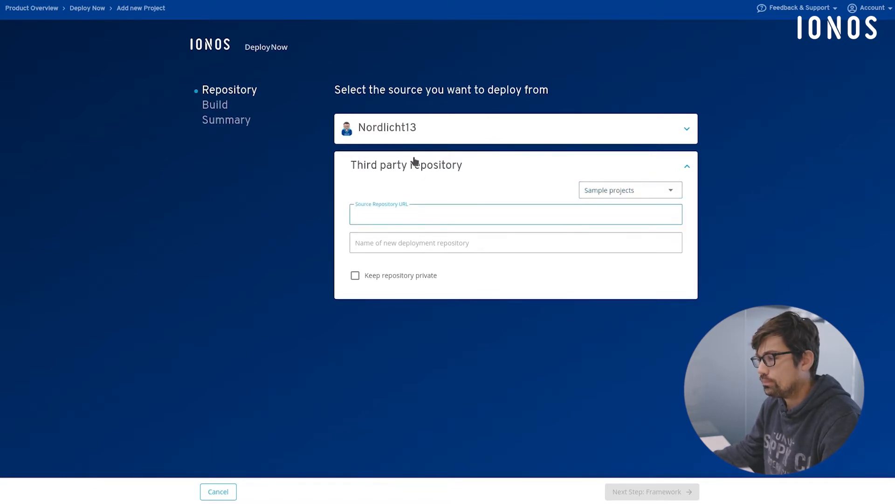
pyautogui.click(407, 129)
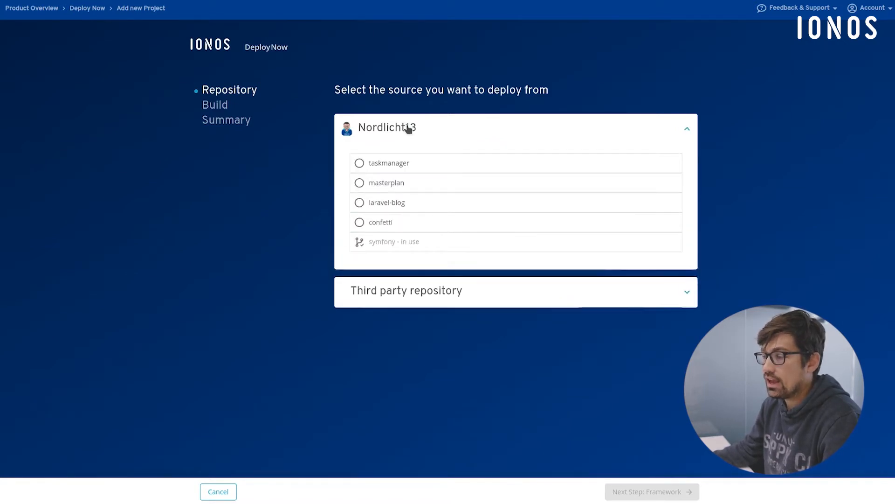
pyautogui.click(386, 224)
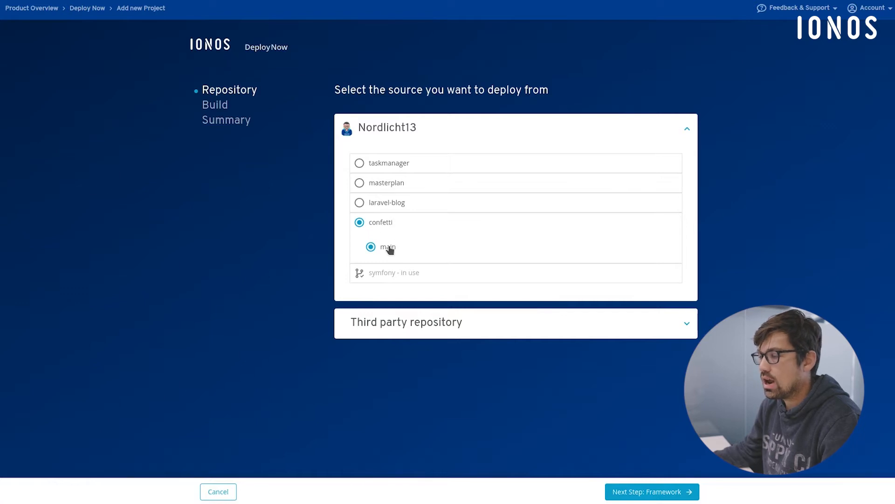
pyautogui.click(685, 493)
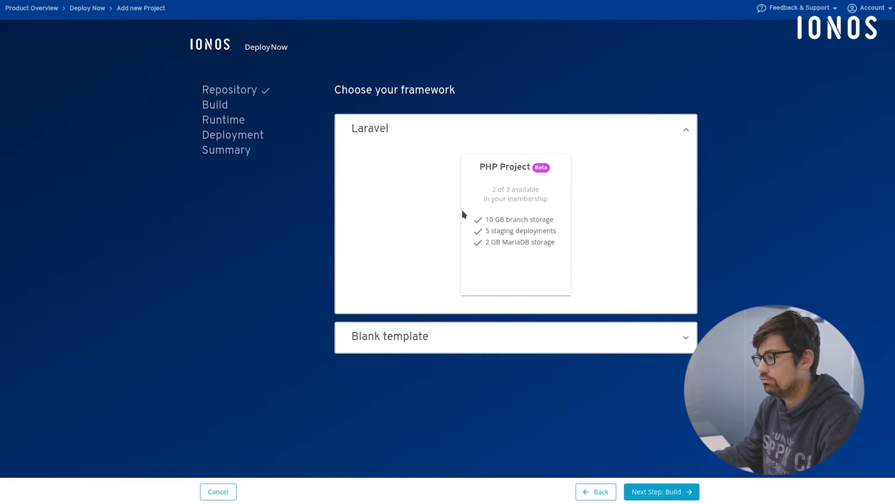
# - Compare the Blank template project types with Laravel, keep the Laravel PHP Project and continue to the build configuration
pyautogui.click(484, 330)
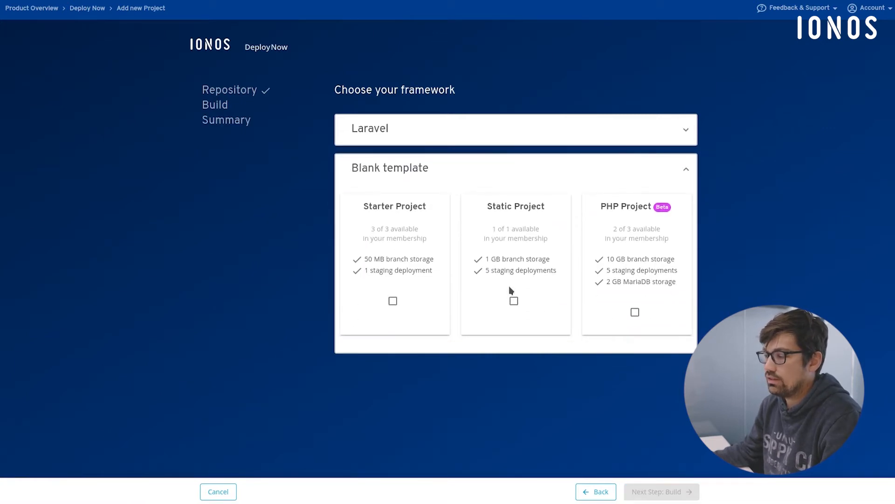
pyautogui.click(458, 131)
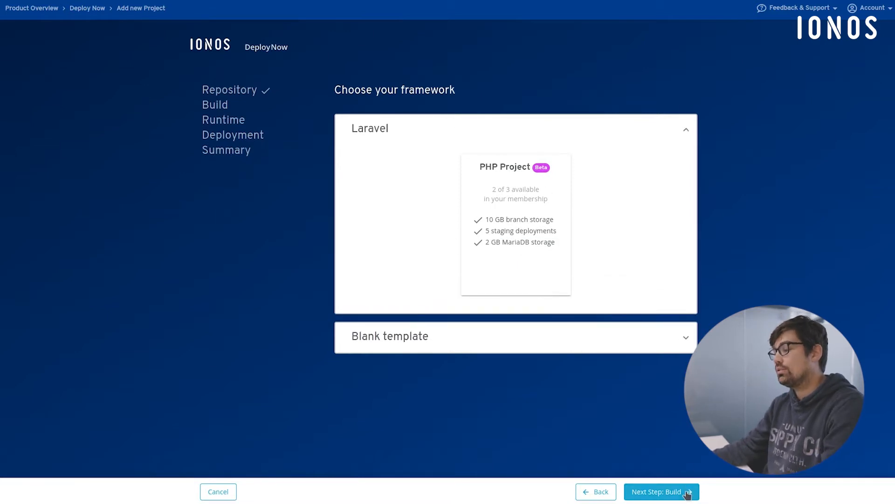
pyautogui.click(688, 493)
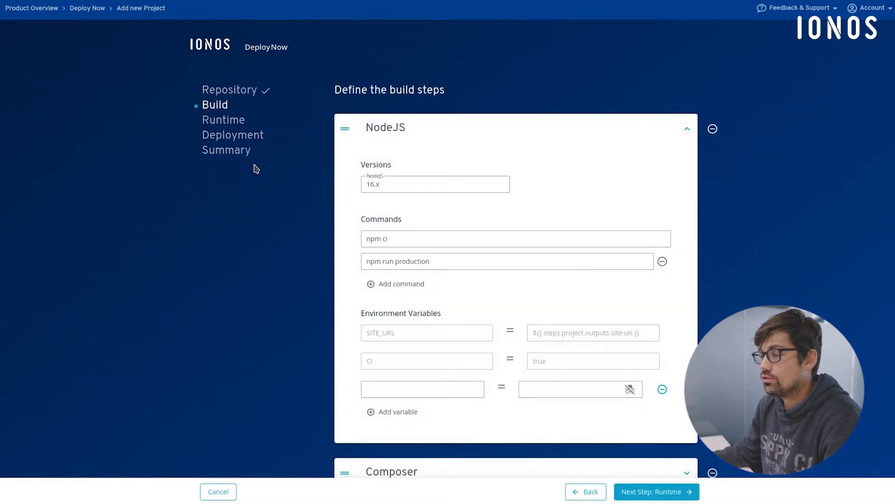
# - Examine the NodeJS build step's version, commands and environment variables
pyautogui.scroll(-2, 252, 171)
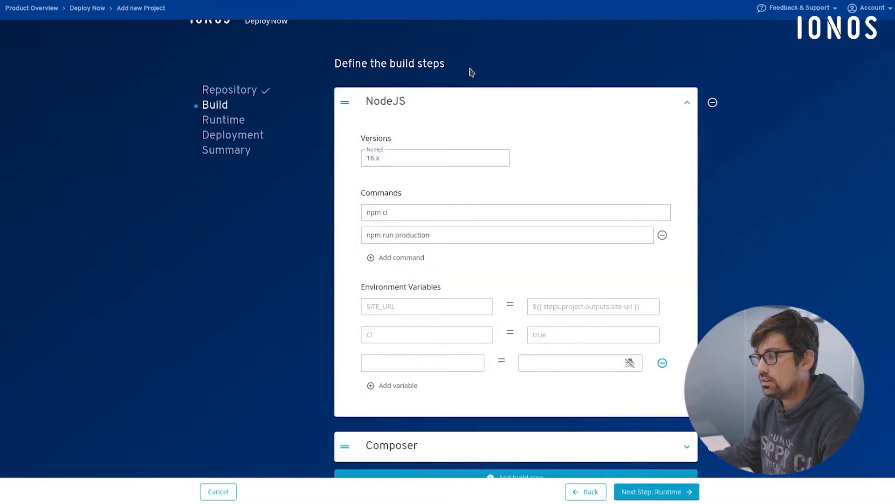
pyautogui.click(395, 103)
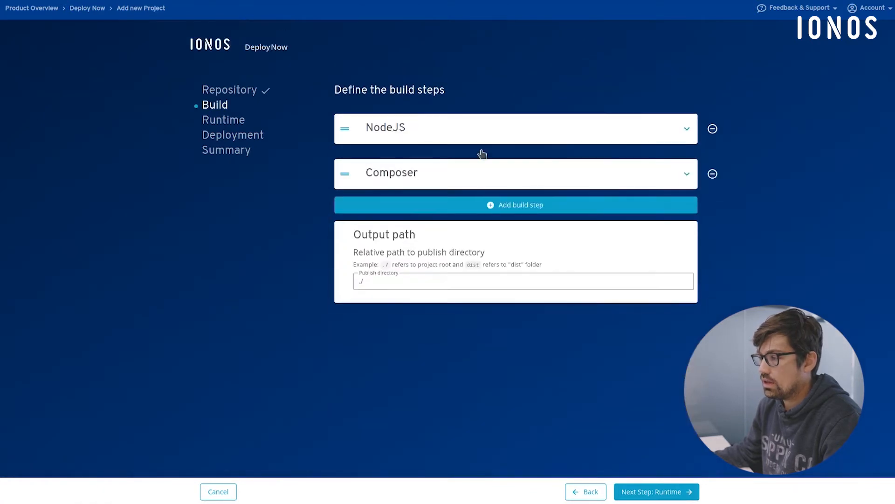
pyautogui.click(412, 128)
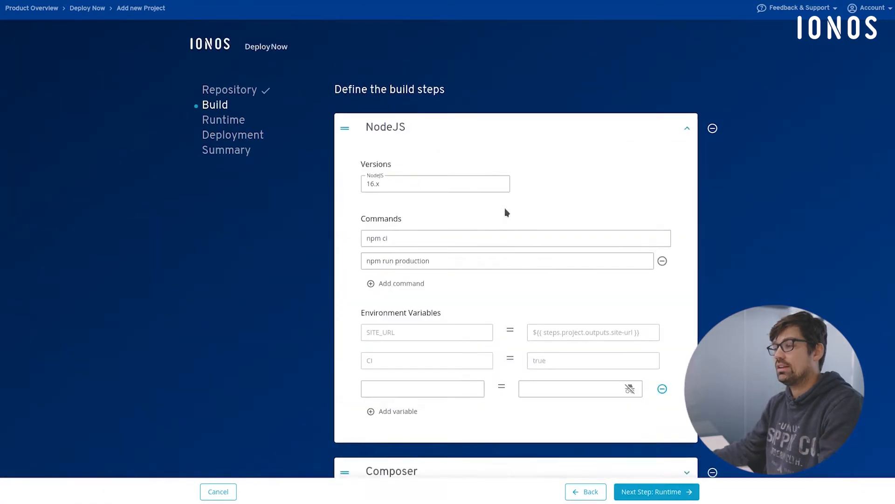
pyautogui.scroll(-1, 415, 81)
pyautogui.scroll(1, 399, 42)
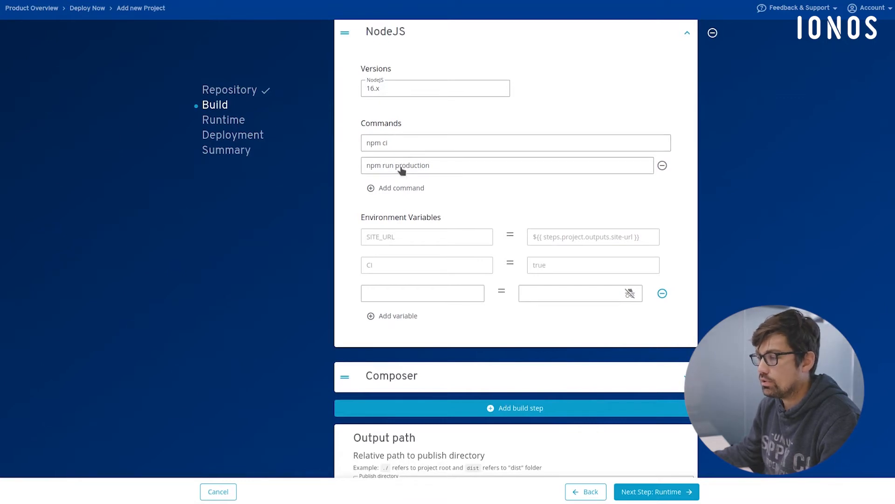
pyautogui.click(410, 196)
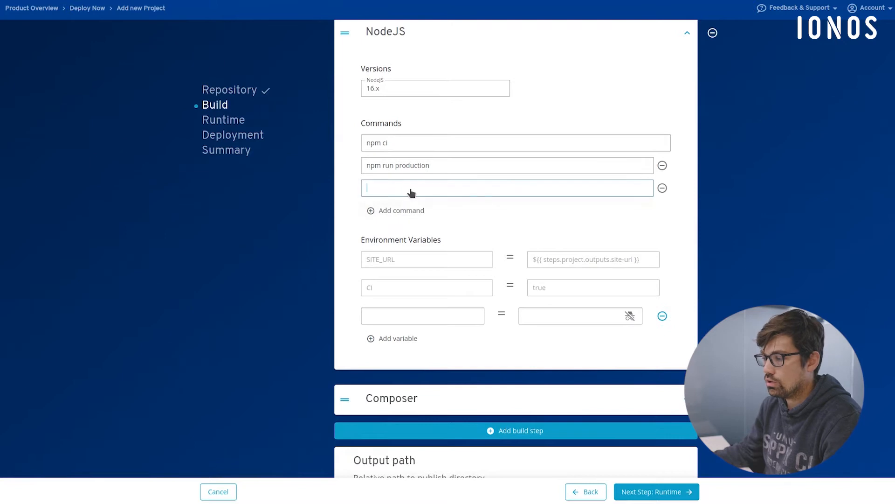
pyautogui.write('n')
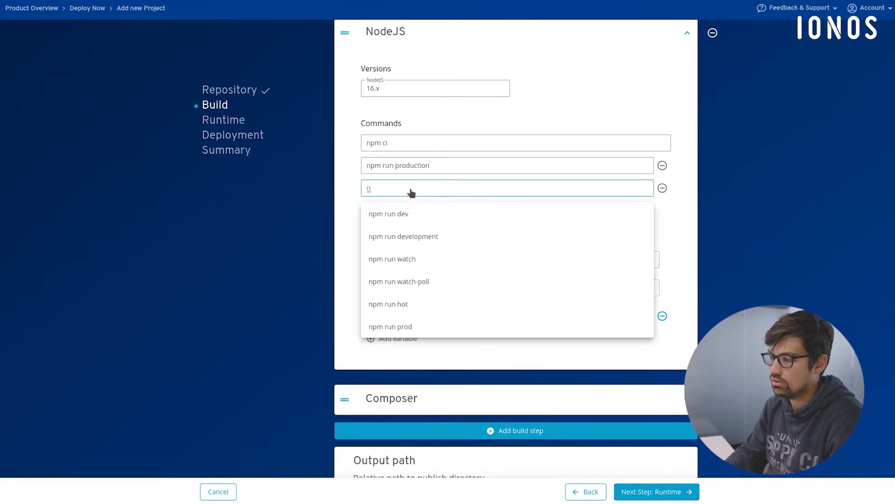
pyautogui.press('BackSpace')
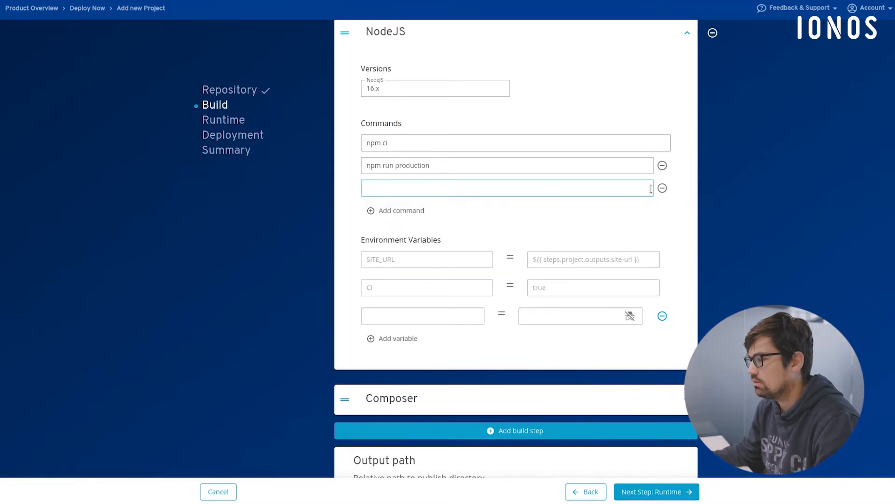
pyautogui.click(662, 188)
# - Set the Composer build step's PHP version to 8.1 and remove its php artisan key:generate command
pyautogui.scroll(-2, 421, 201)
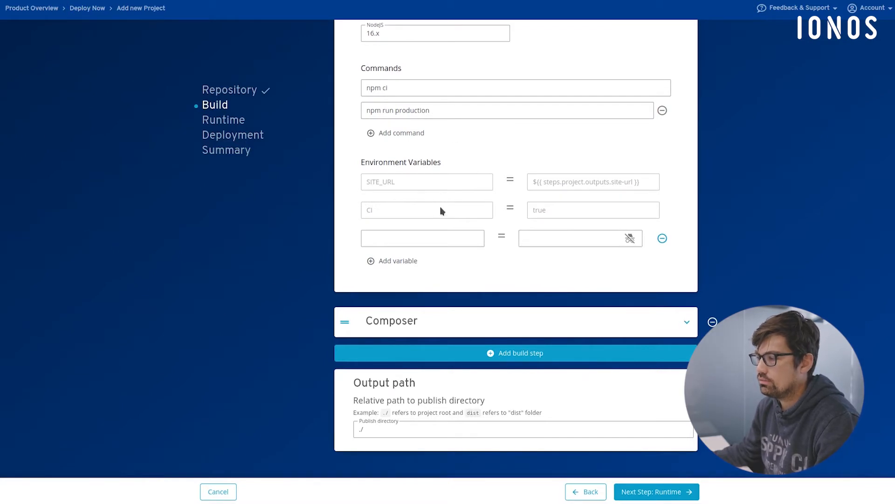
pyautogui.scroll(-1, 429, 186)
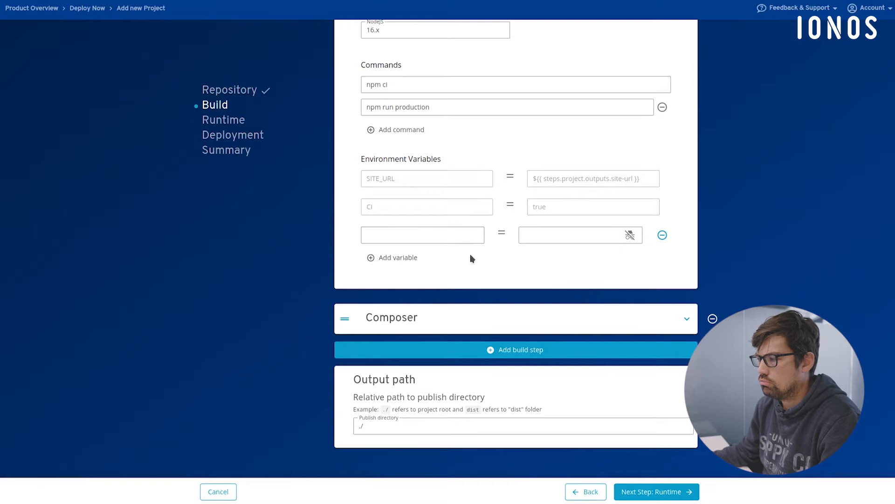
pyautogui.scroll(3, 450, 112)
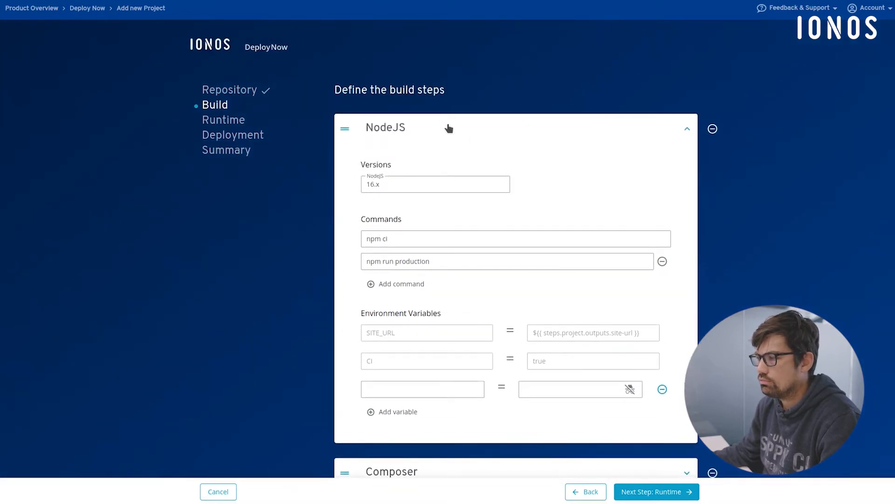
pyautogui.click(449, 128)
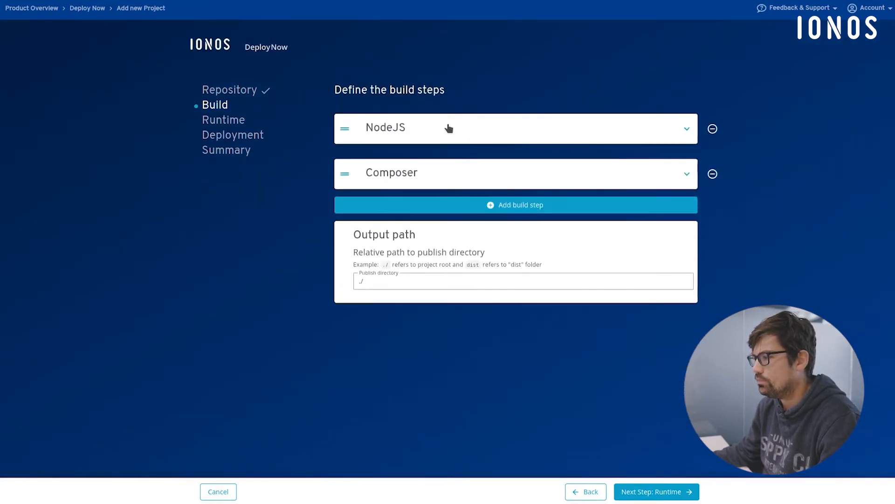
pyautogui.click(459, 177)
pyautogui.scroll(-1, 242, 262)
pyautogui.scroll(-2, 243, 261)
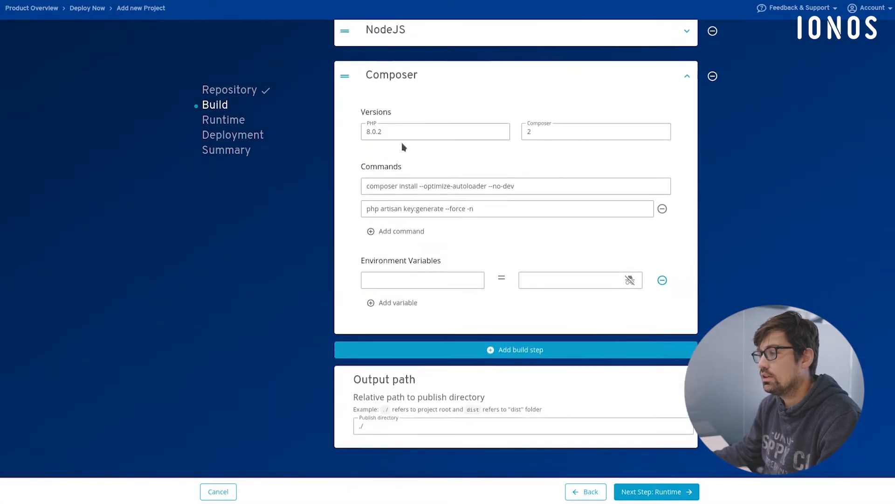
pyautogui.click(387, 133)
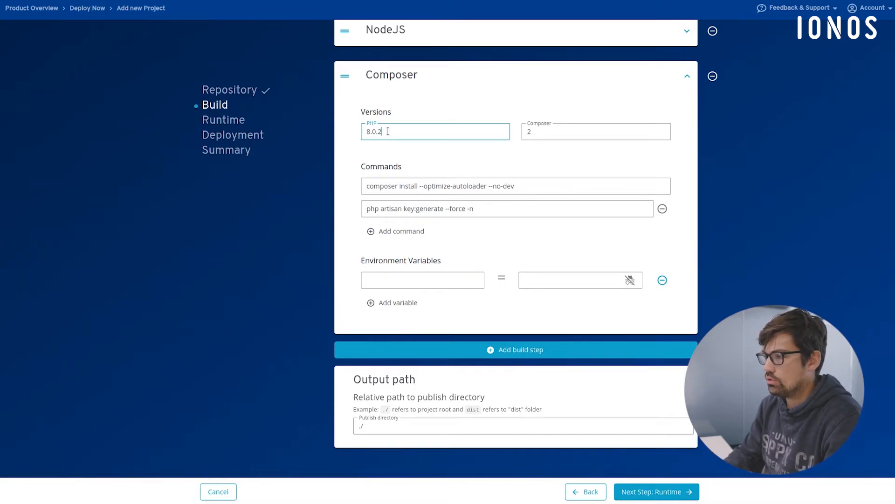
pyautogui.write('1')
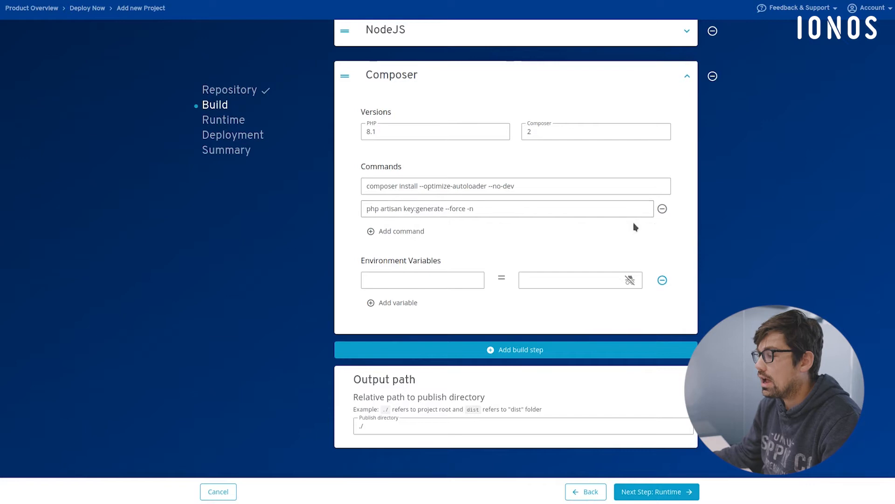
pyautogui.click(662, 210)
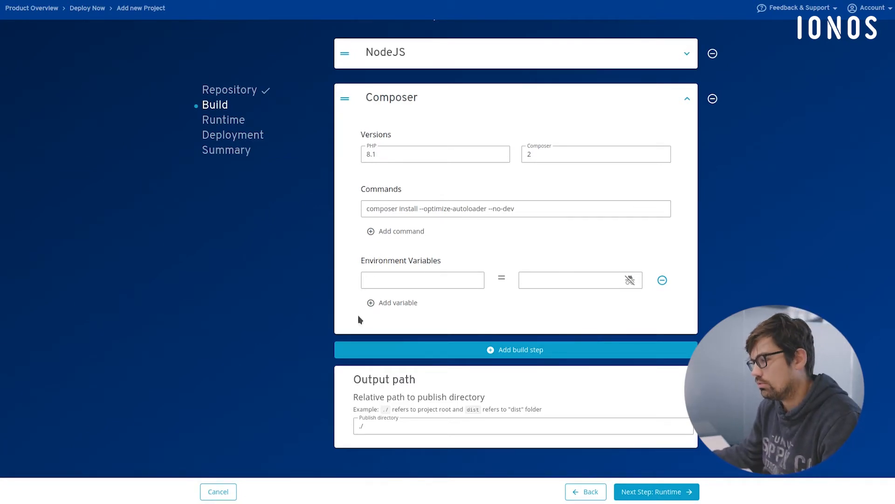
# - Check which build step types can be added and proceed to the runtime configuration without adding one
pyautogui.click(476, 351)
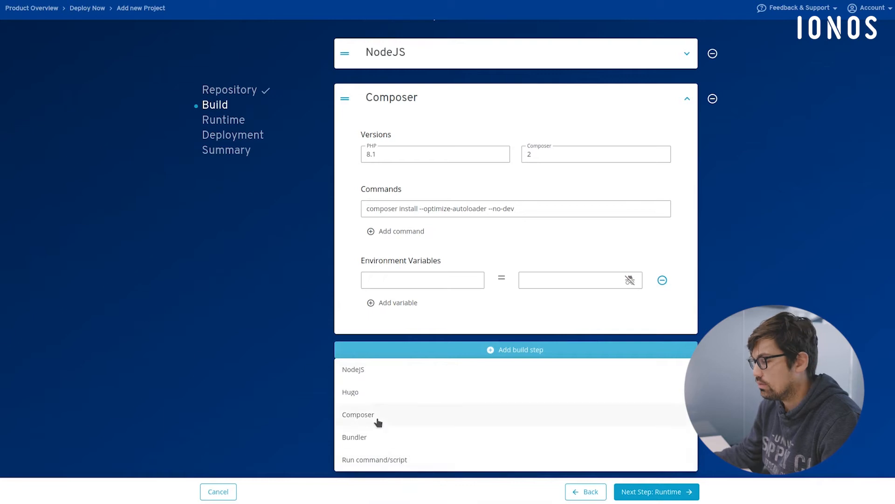
pyautogui.click(496, 350)
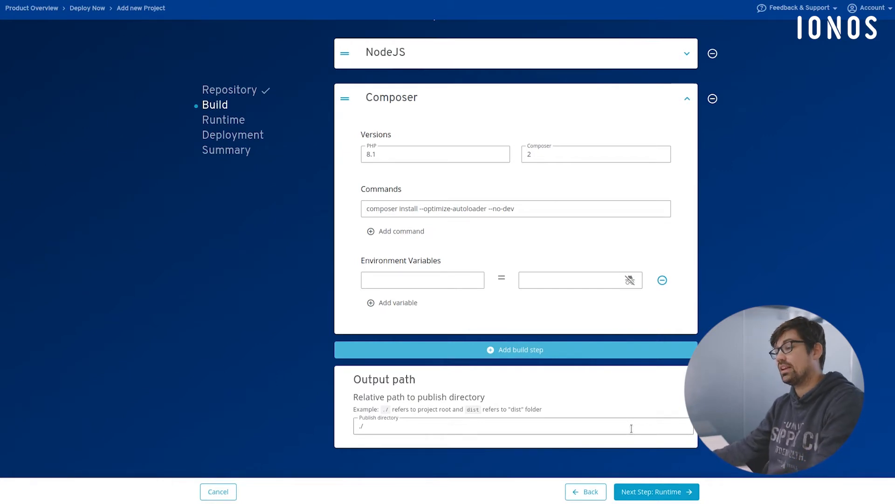
pyautogui.click(665, 490)
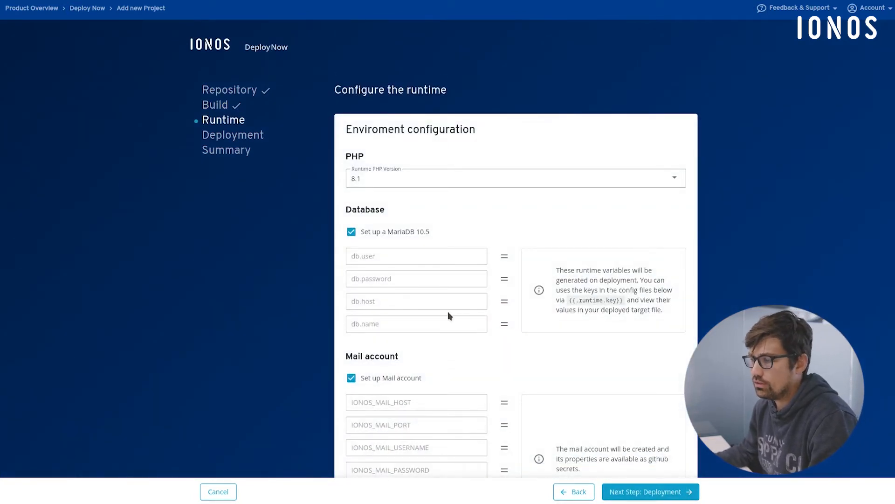
pyautogui.click(222, 105)
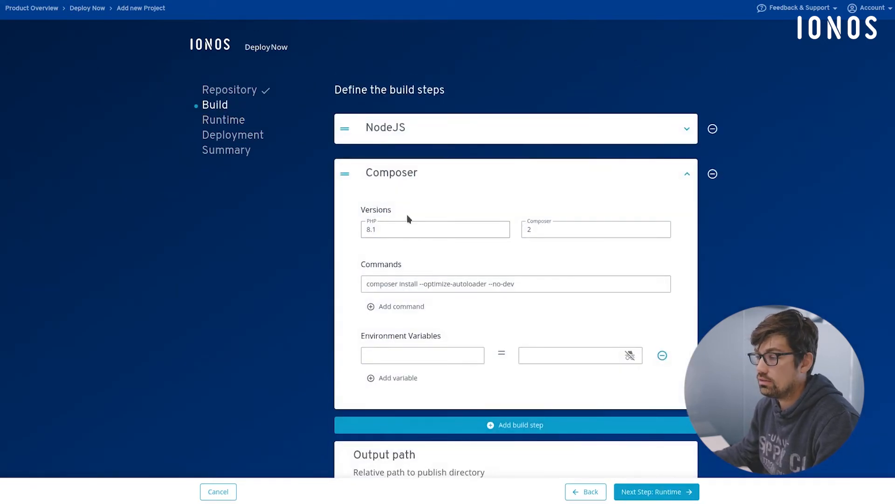
pyautogui.click(217, 123)
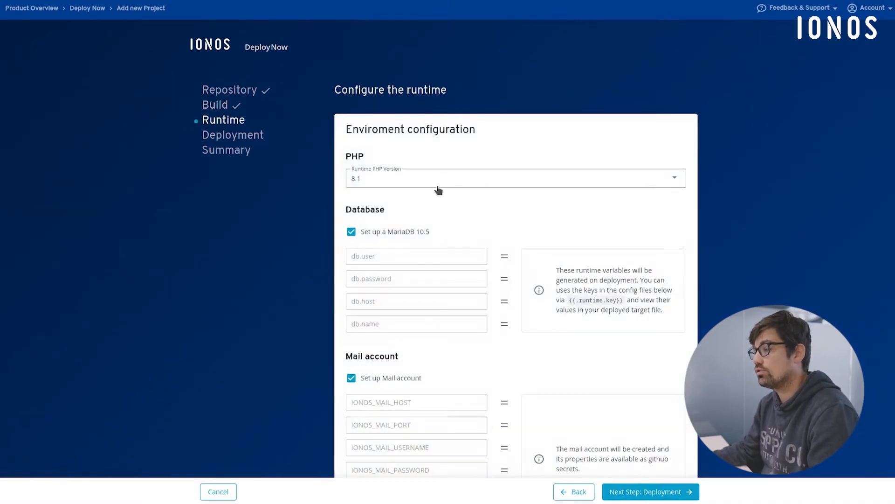
# - Examine the runtime configuration's PHP version, MariaDB database, mail account, GitHub secrets and .env config file
pyautogui.scroll(-2, 438, 190)
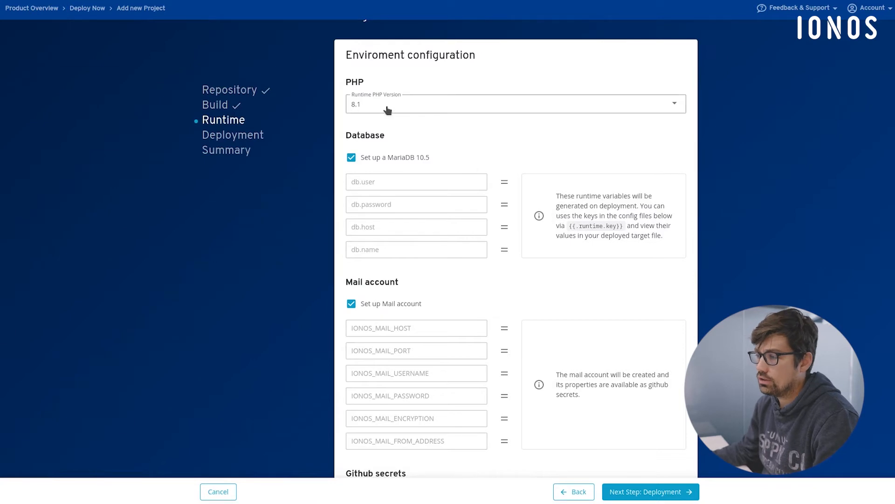
pyautogui.scroll(-2, 441, 138)
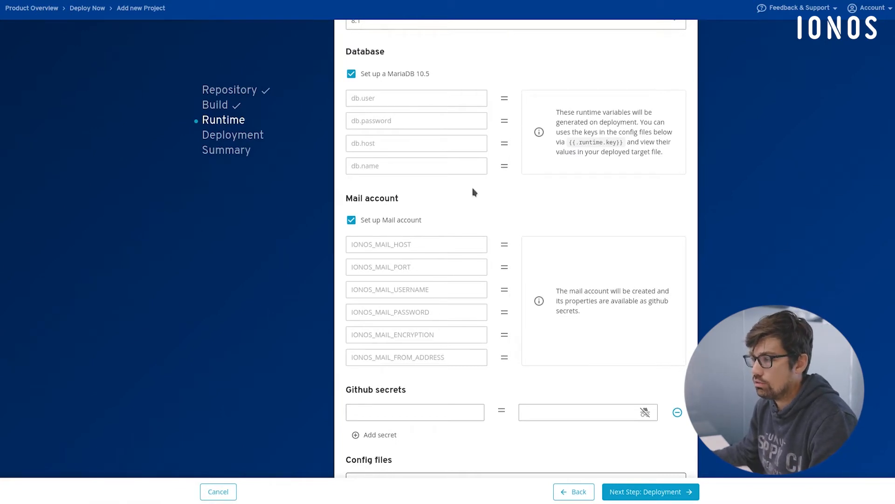
pyautogui.click(371, 74)
pyautogui.click(373, 76)
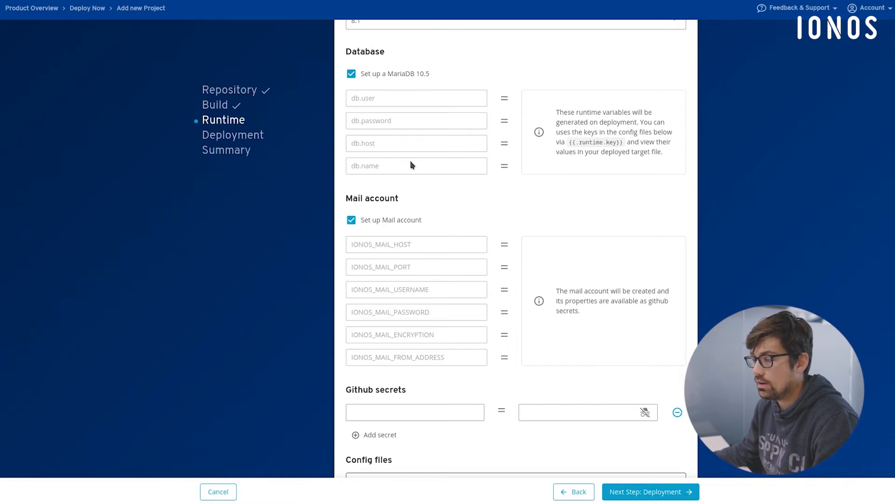
pyautogui.scroll(-2, 485, 266)
pyautogui.scroll(-4, 490, 266)
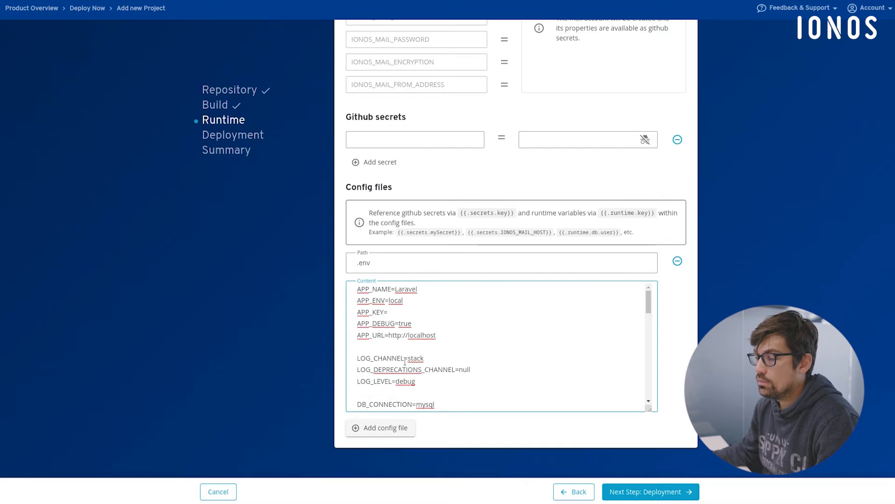
pyautogui.click(375, 264)
pyautogui.doubleClick(375, 263)
pyautogui.click(375, 260)
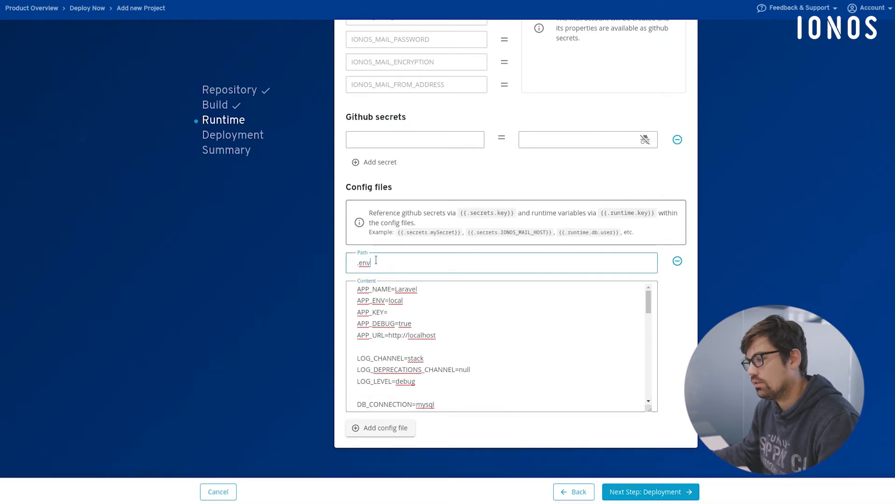
pyautogui.click(405, 289)
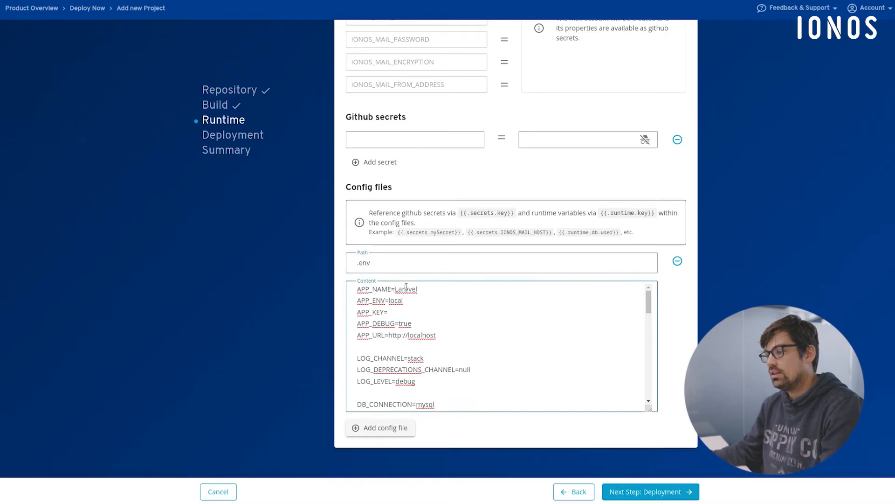
# - Set APP_NAME to Confetti4Life in the .env config file's content
pyautogui.scroll(-3, 479, 308)
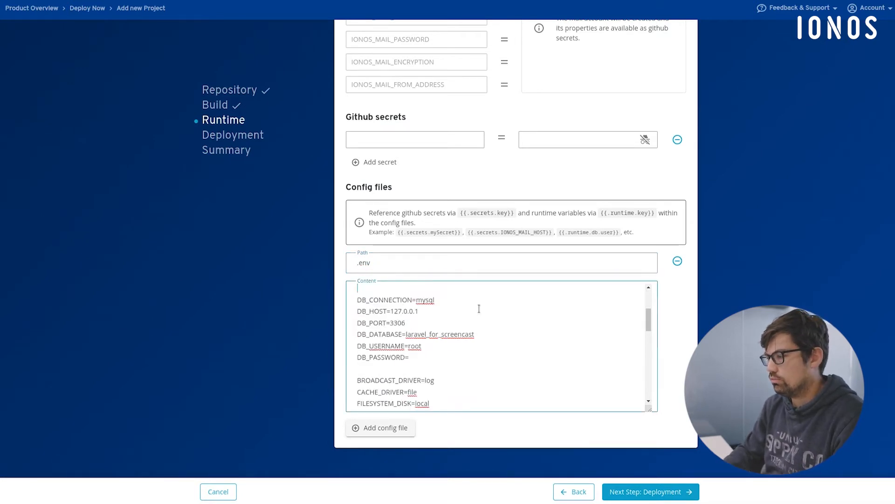
pyautogui.scroll(3, 479, 308)
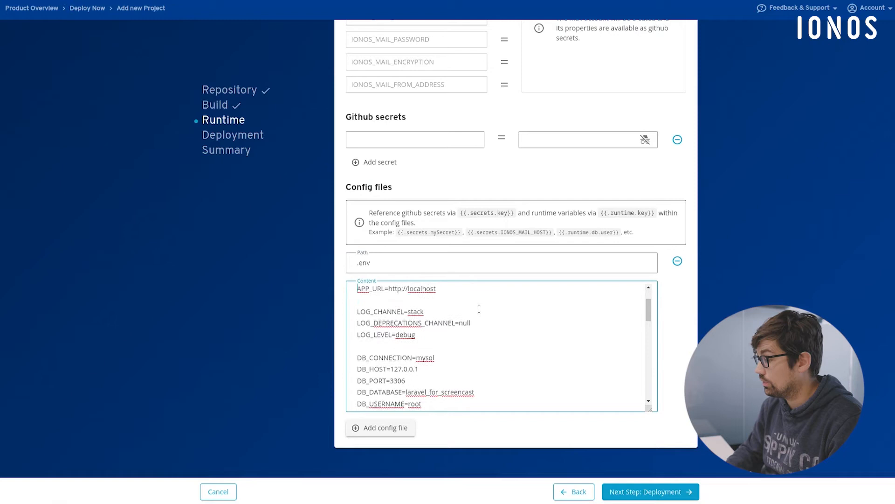
pyautogui.press('BackSpace')
pyautogui.press('BackSpace')
pyautogui.press('BackSpace')
pyautogui.press('BackSpace')
pyautogui.press('BackSpace')
pyautogui.press('BackSpace')
pyautogui.press('BackSpace')
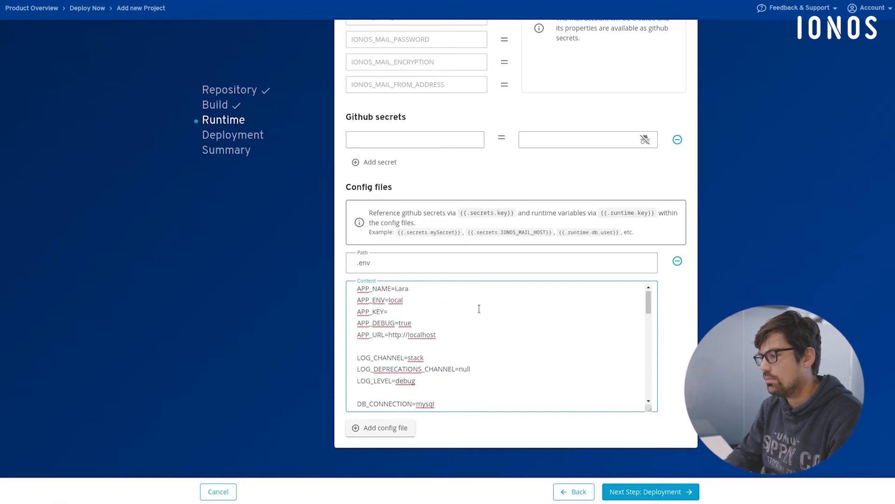
pyautogui.write('Confetti4Life')
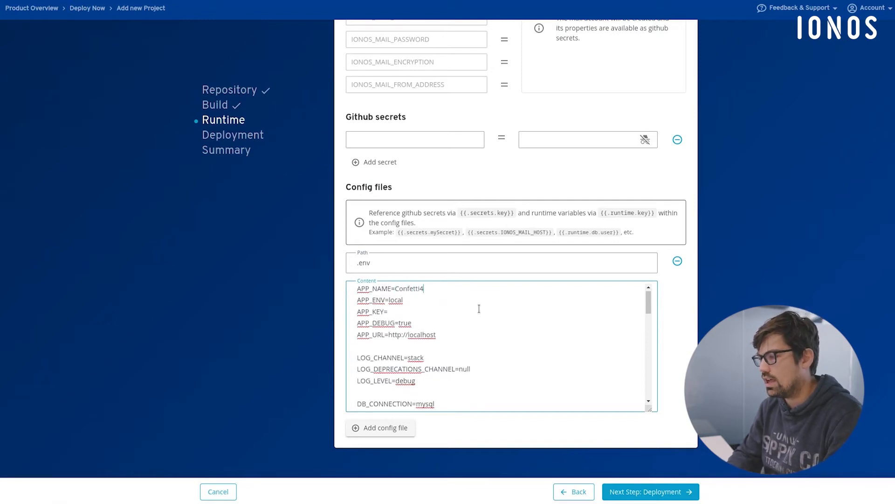
# - Set APP_ENV to production and APP_DEBUG to false in the .env content
pyautogui.doubleClick(397, 299)
pyautogui.write('production')
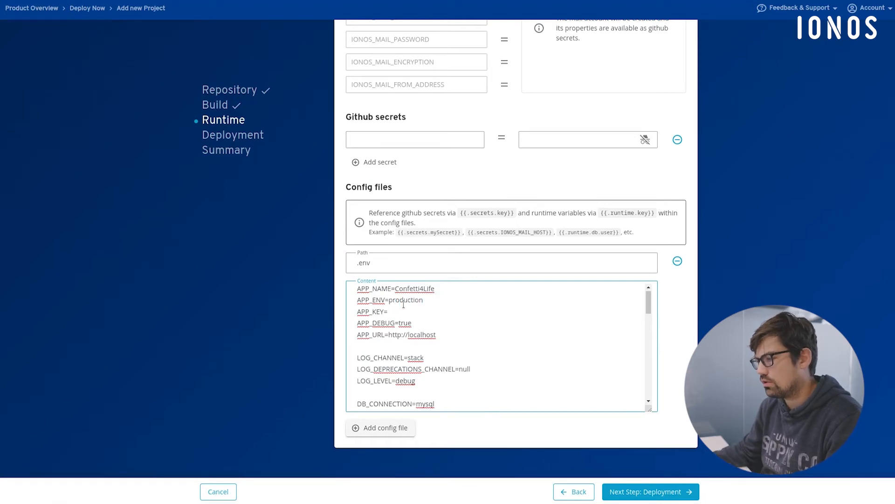
pyautogui.doubleClick(402, 323)
pyautogui.write('false')
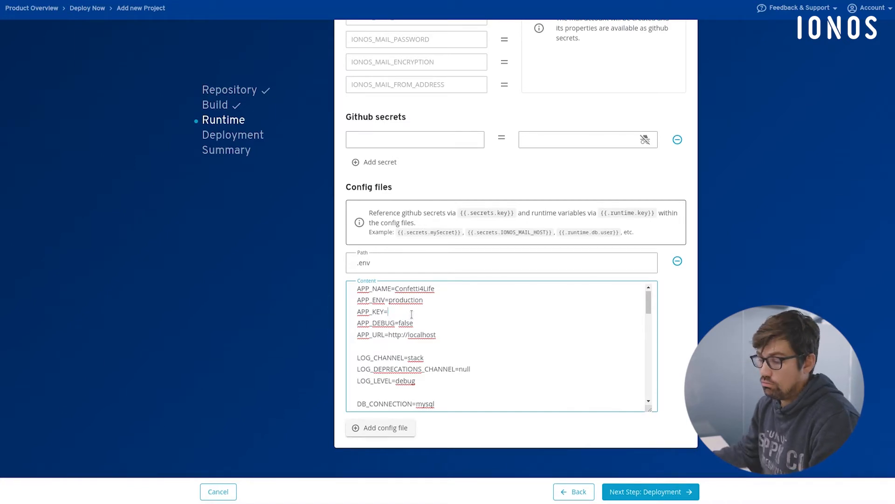
# - Switch to IntelliJ IDEA and start the Laravel containers in its terminal with sail up -d
pyautogui.click(179, 492)
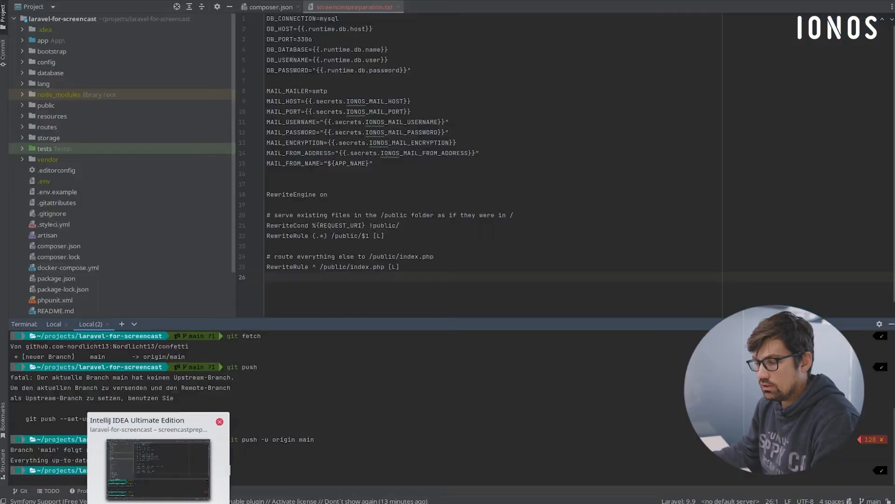
pyautogui.write('sial')
pyautogui.press('BackSpace')
pyautogui.press('BackSpace')
pyautogui.press('BackSpace')
pyautogui.press('BackSpace')
pyautogui.write('ail')
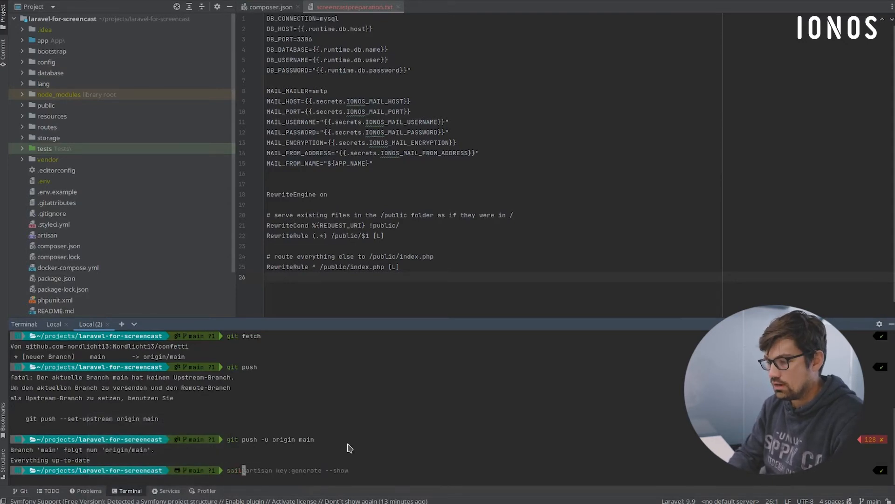
pyautogui.write(' up -d')
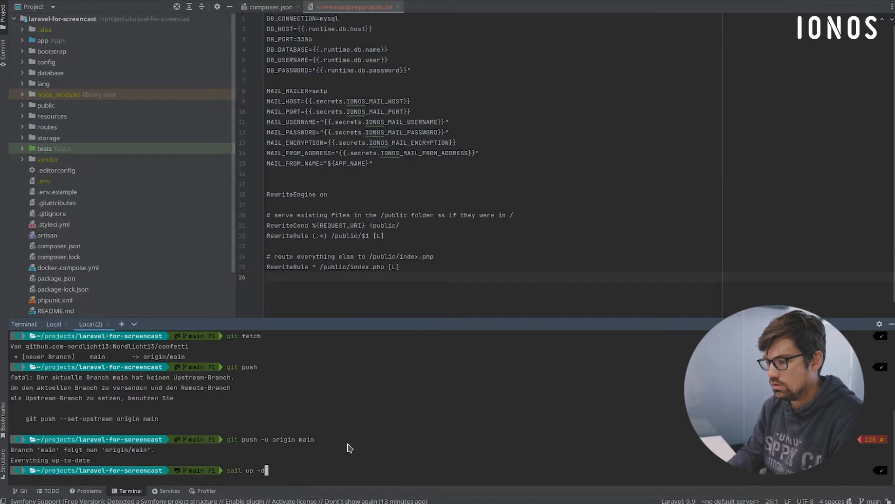
pyautogui.press('Return')
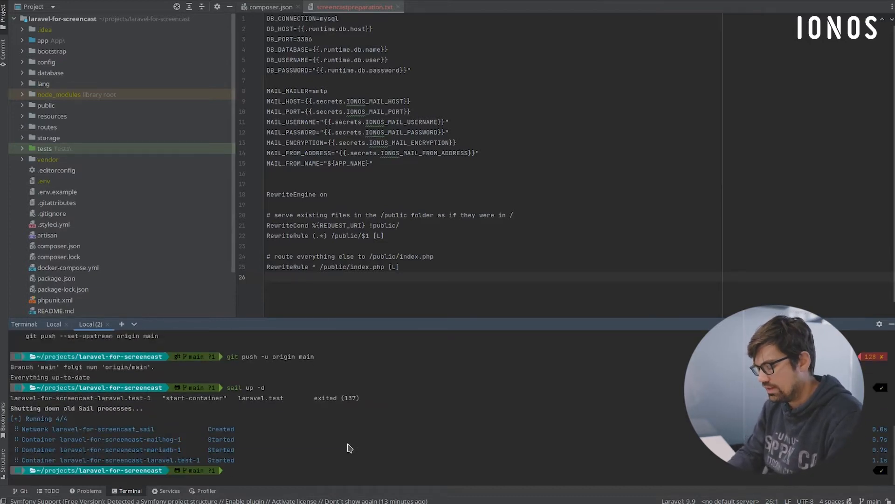
# - Generate a Laravel application key with sail artisan key:generate --show and copy the resulting key
pyautogui.write('sail artisan key:generate --show')
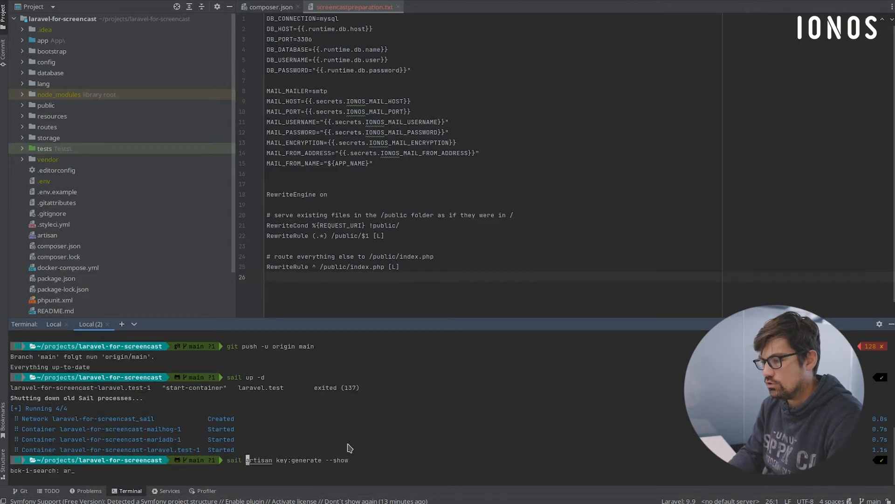
pyautogui.press('Return')
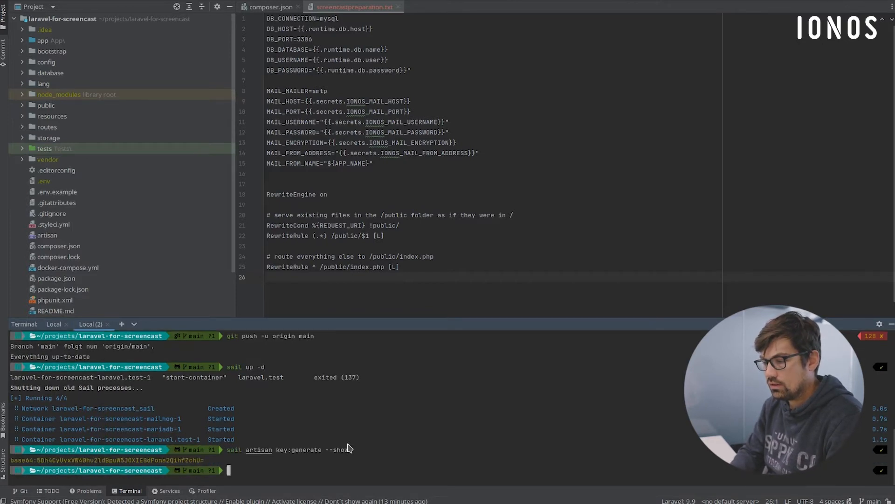
pyautogui.moveTo(205, 460); pyautogui.dragTo(12, 462)
pyautogui.hotkey('ctrl', 'c')
# - Back in Deploy Now, paste the application key as the GitHub secret's value, name it LARAVEL_APP_KEY and toggle the value's incognito option
pyautogui.hotkey('alt', 'Tab')
pyautogui.click(558, 140)
pyautogui.hotkey('ctrl', 'v')
pyautogui.click(465, 145)
pyautogui.write('LAR')
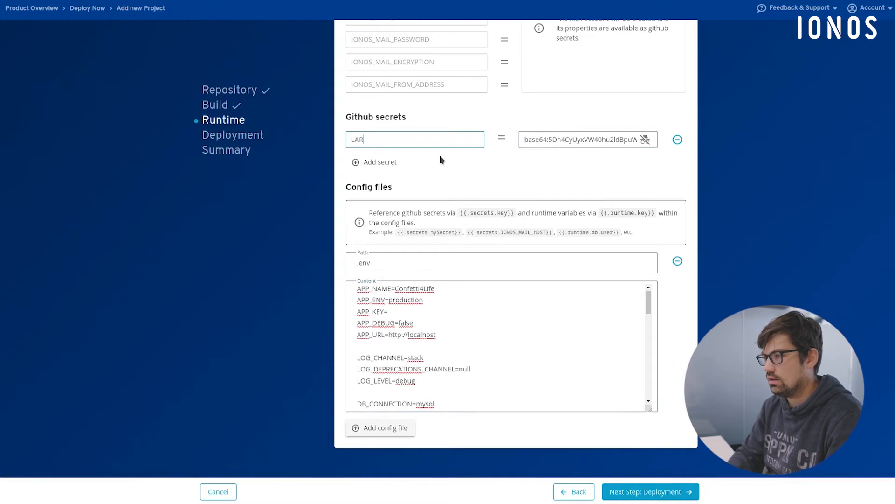
pyautogui.write('AVEL_APP')
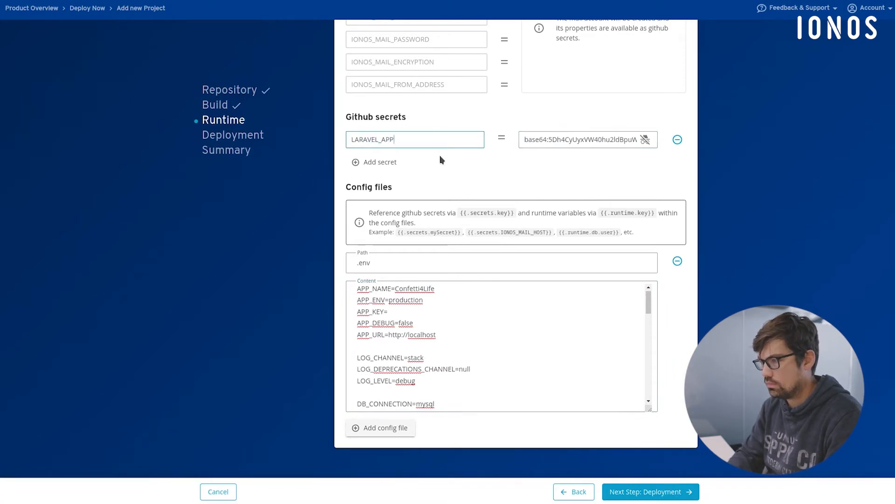
pyautogui.write('_KEY')
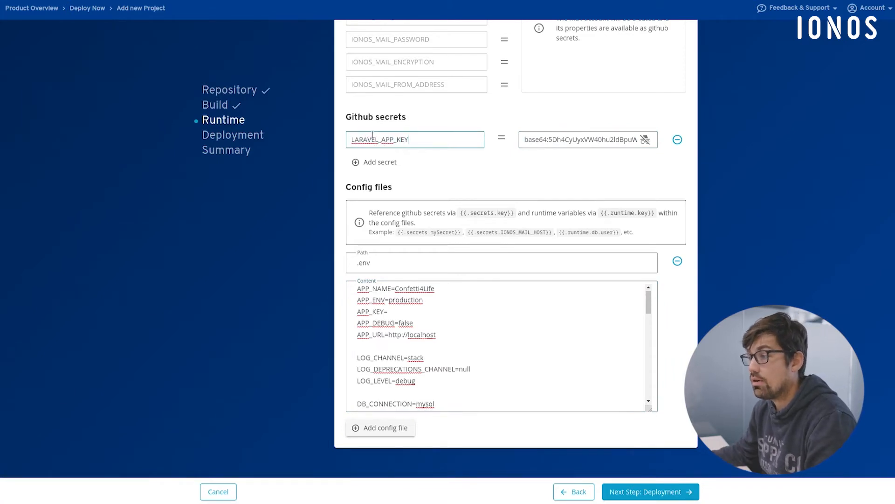
pyautogui.click(645, 142)
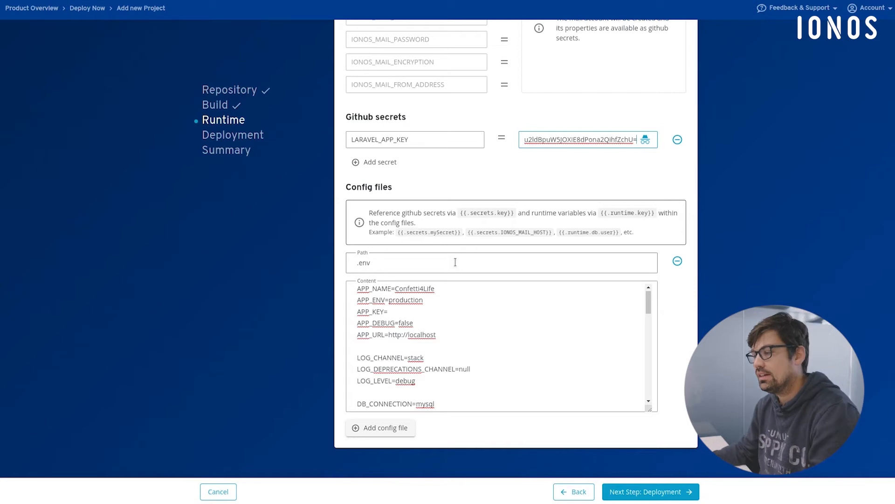
# - Set APP_KEY in the .env content to the secret reference {{.secrets.LARAVEL_APP_KEY}}
pyautogui.click(434, 305)
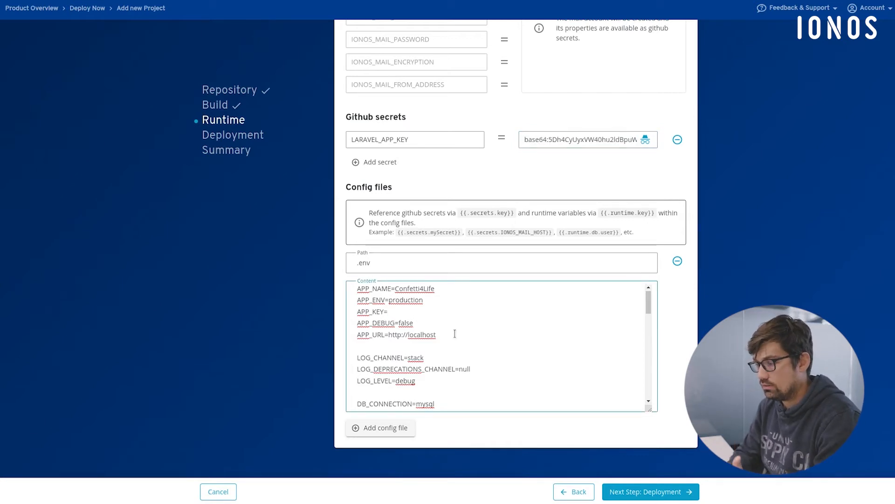
pyautogui.write('{{')
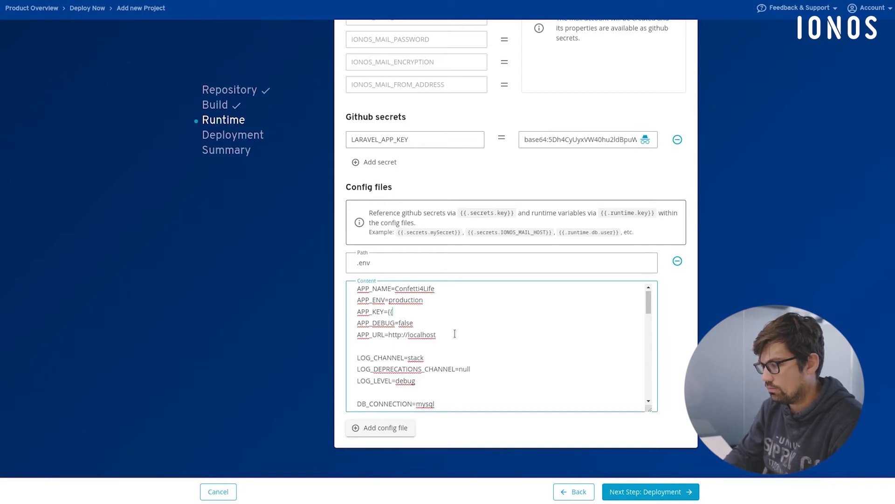
pyautogui.write('.')
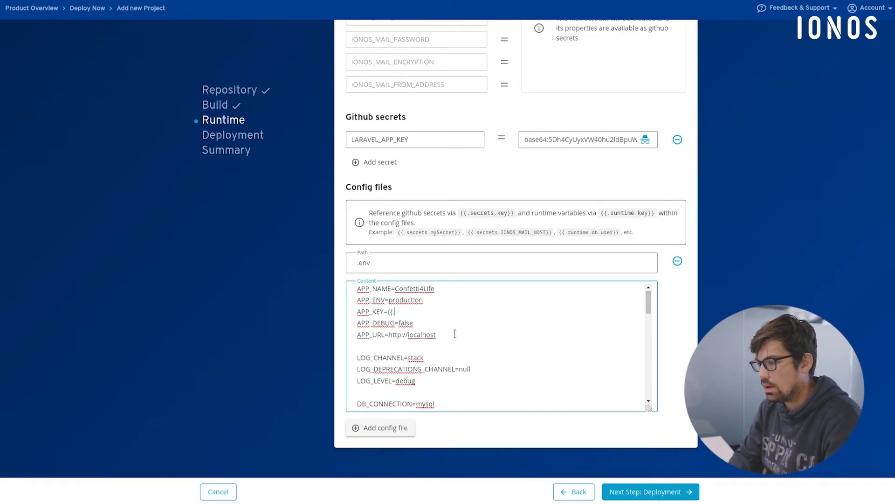
pyautogui.write('secrets.')
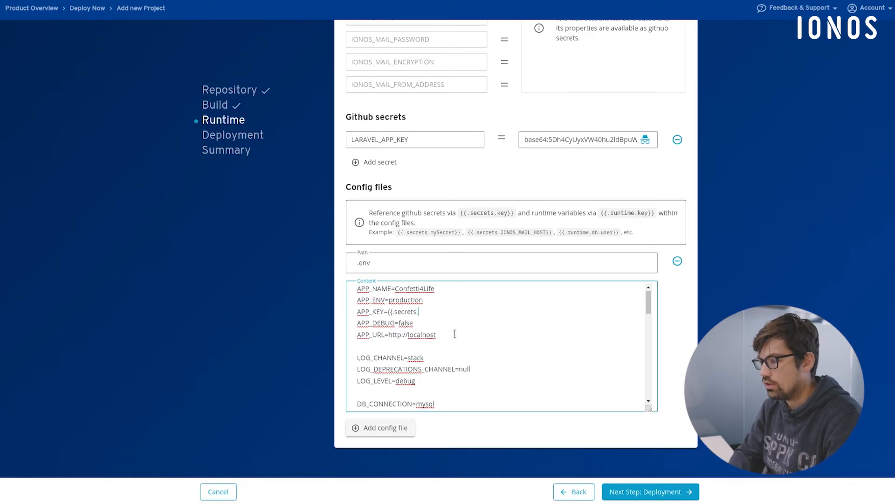
pyautogui.doubleClick(396, 138)
pyautogui.click(455, 311)
pyautogui.hotkey('ctrl', 'v')
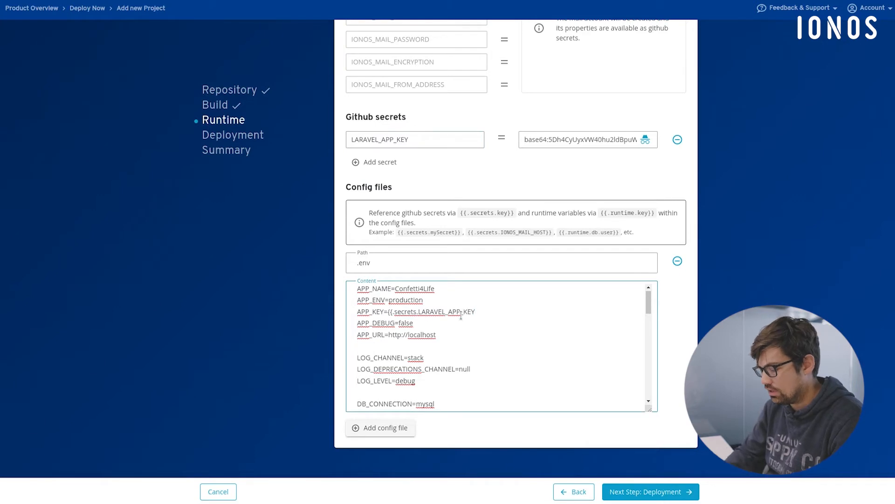
pyautogui.write('}}')
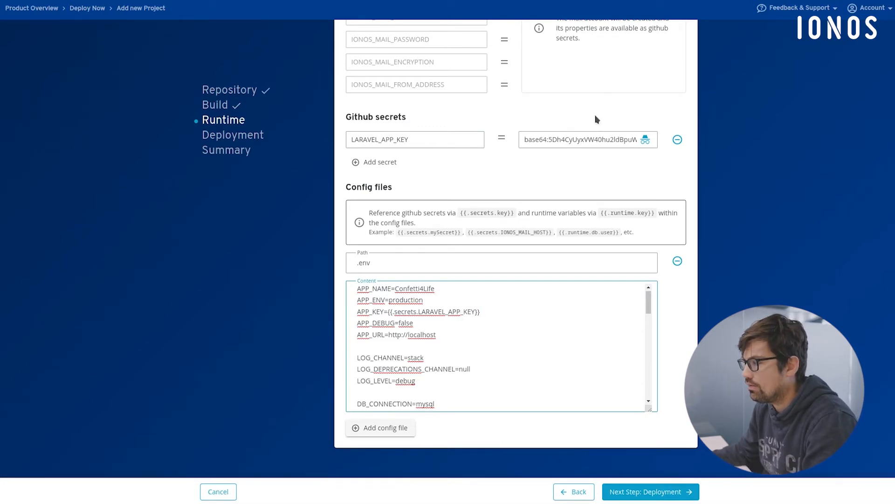
# - Replace the APP_URL value in the .env content with the runtime variable reference {{.runtime.app_url}
pyautogui.click(446, 339)
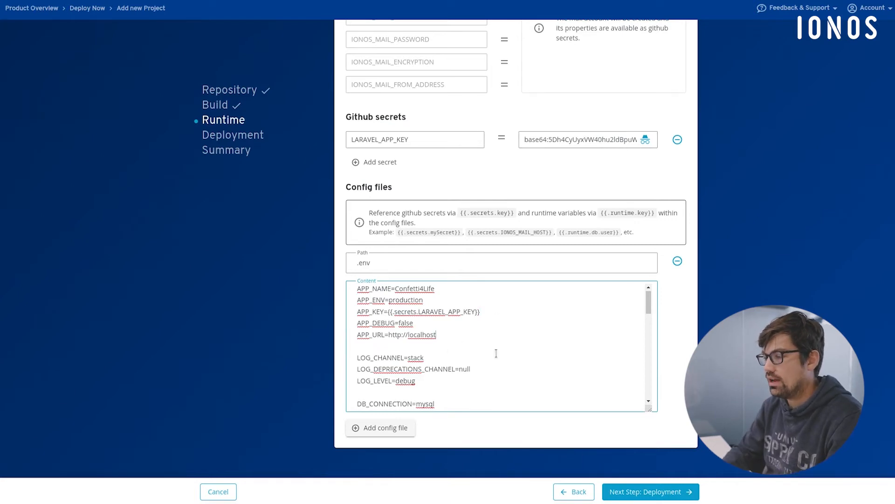
pyautogui.press('BackSpace')
pyautogui.press('BackSpace')
pyautogui.press('BackSpace')
pyautogui.press('BackSpace')
pyautogui.press('BackSpace')
pyautogui.press('BackSpace')
pyautogui.press('BackSpace')
pyautogui.press('BackSpace')
pyautogui.press('BackSpace')
pyautogui.press('BackSpace')
pyautogui.press('BackSpace')
pyautogui.press('BackSpace')
pyautogui.press('BackSpace')
pyautogui.press('BackSpace')
pyautogui.press('BackSpace')
pyautogui.press('BackSpace')
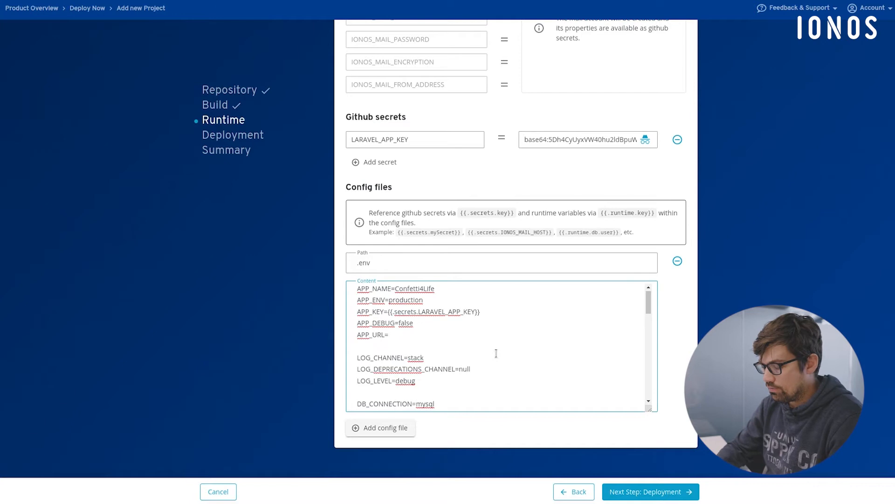
pyautogui.write('{{')
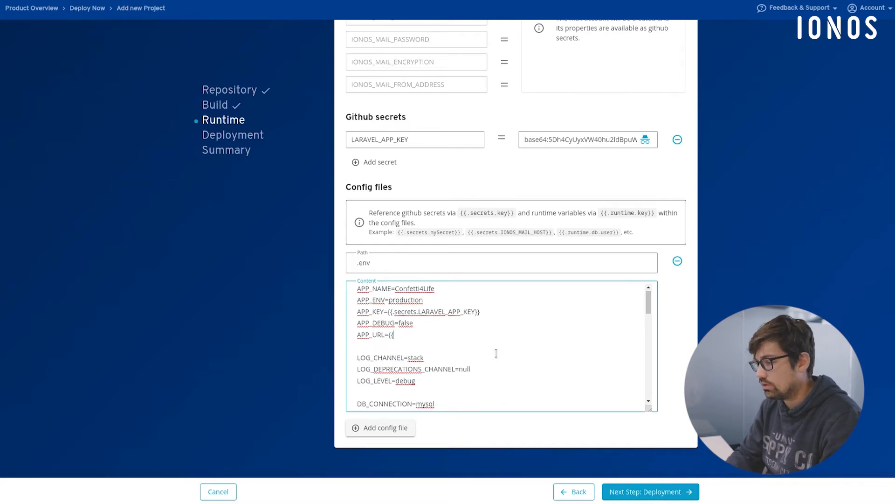
pyautogui.write('.run')
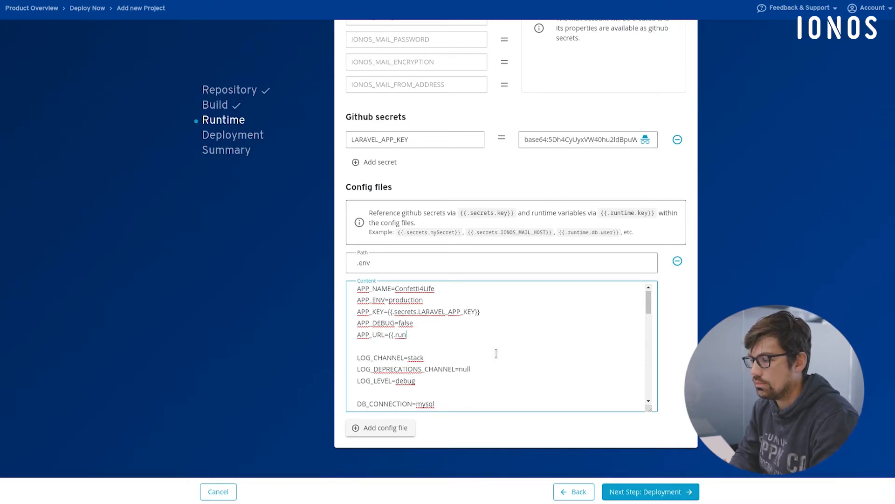
pyautogui.write('time')
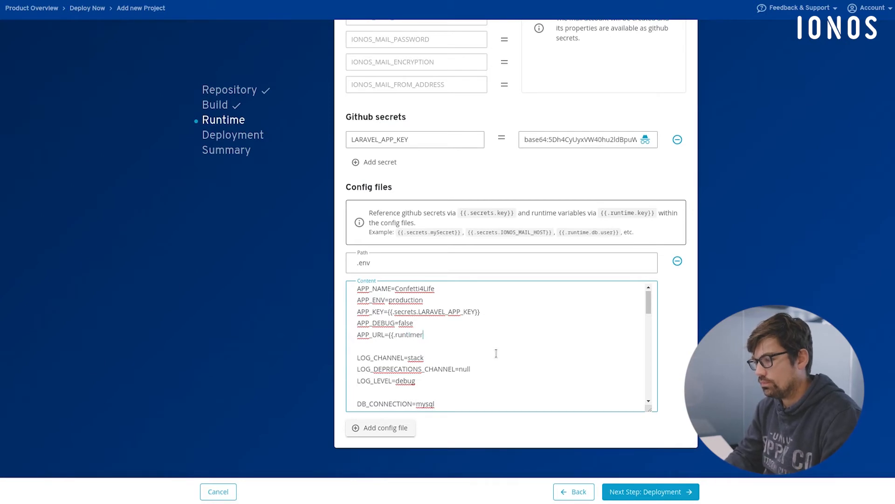
pyautogui.write('.app-')
pyautogui.write('url}')
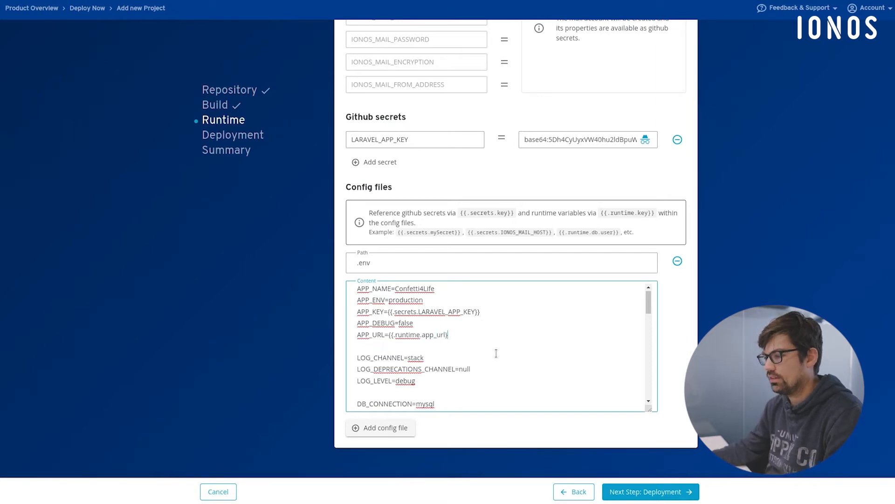
# - Check the available database runtime variables and set DB_HOST in the .env content to {{.runtime.db.host}}
pyautogui.scroll(-3, 412, 302)
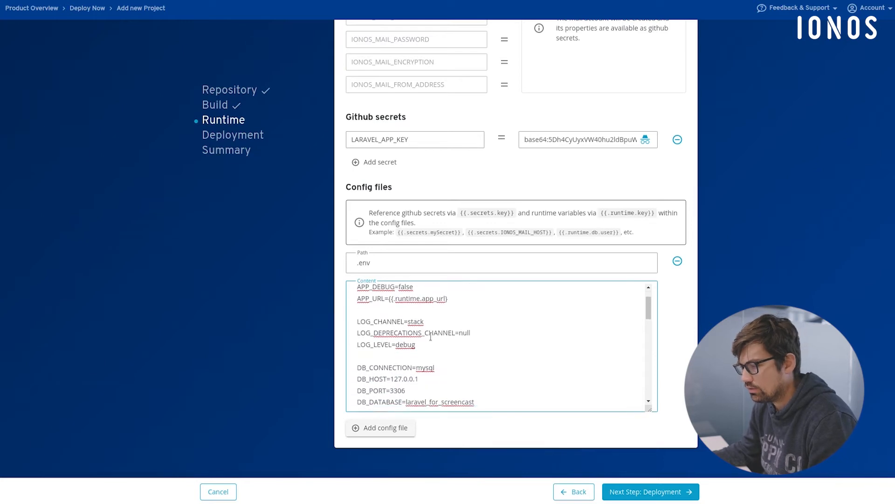
pyautogui.scroll(-2, 431, 337)
pyautogui.scroll(6, 475, 191)
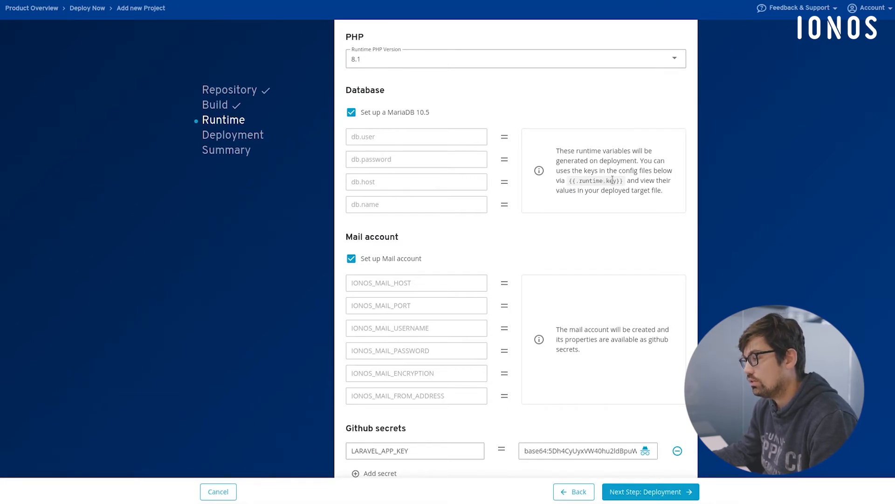
pyautogui.scroll(-5, 480, 317)
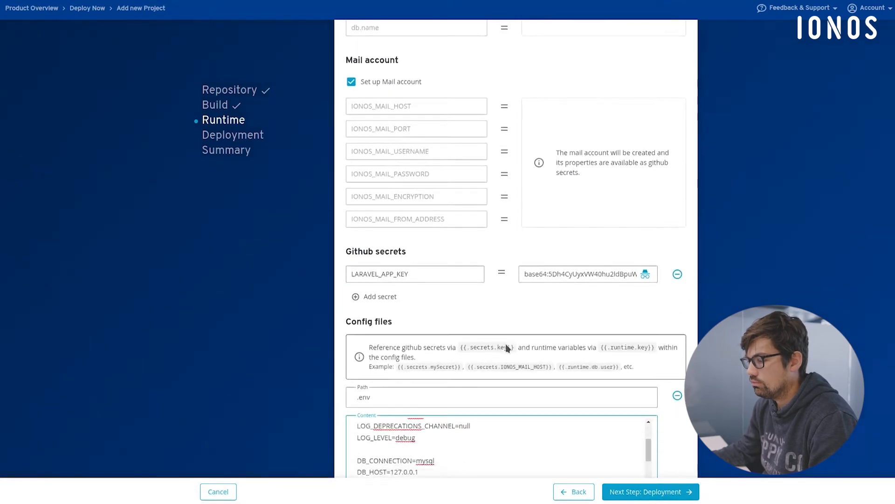
pyautogui.moveTo(390, 355); pyautogui.dragTo(451, 355)
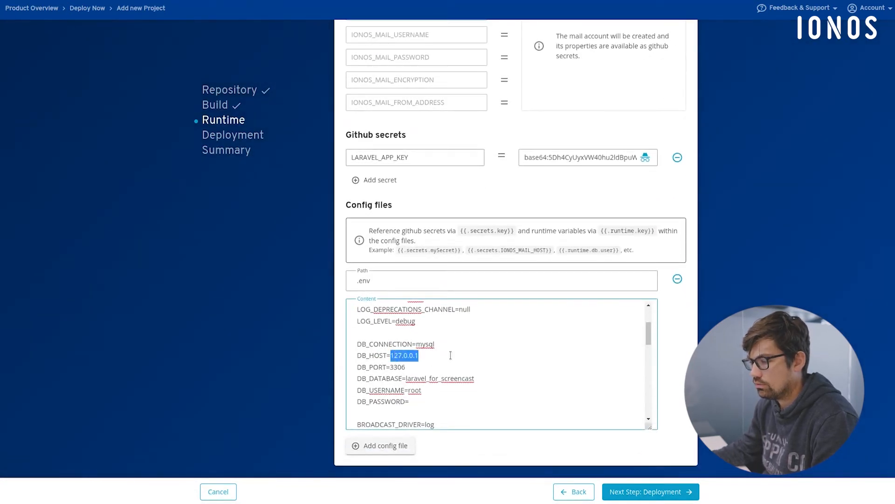
pyautogui.write('{{.run.ti')
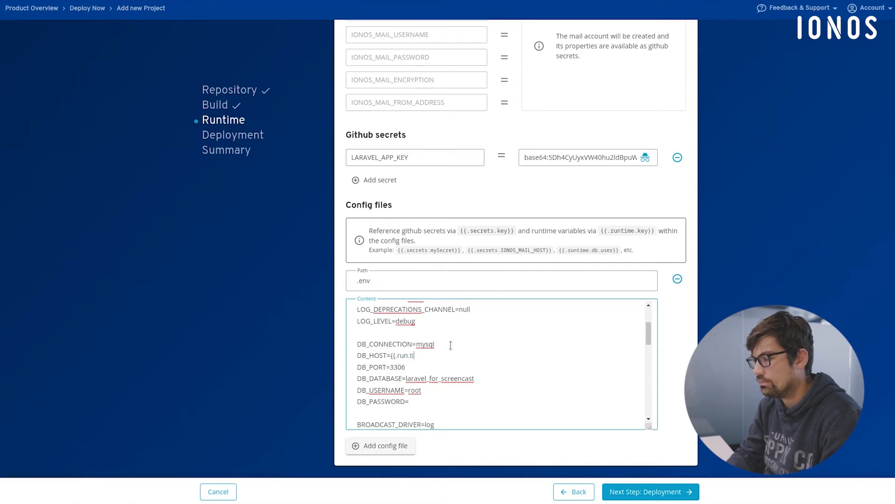
pyautogui.press('BackSpace')
pyautogui.press('BackSpace')
pyautogui.press('BackSpace')
pyautogui.write('time.db')
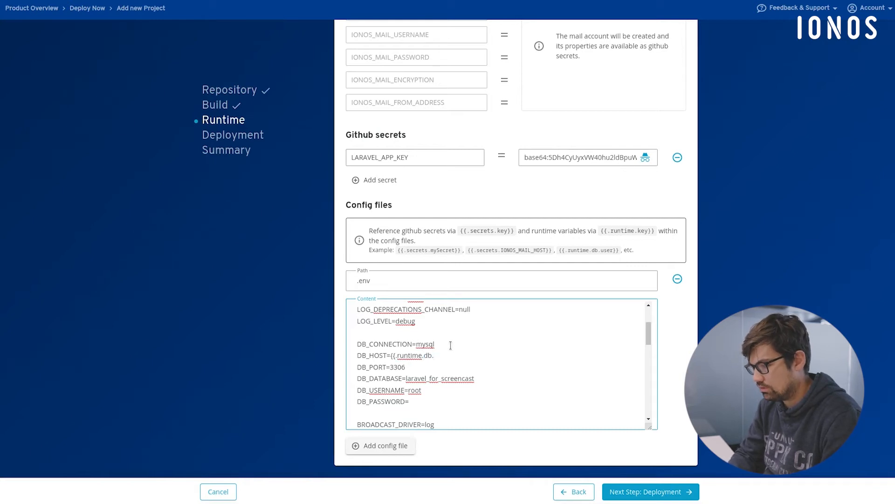
pyautogui.write('.host}}')
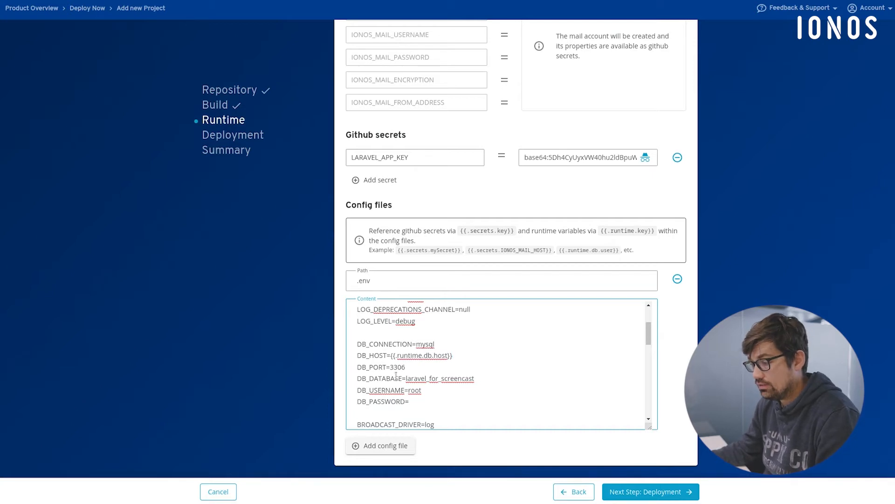
# - Replace the .env content's database lines with the DB_ block copied from screencastpreparation.txt in the code editor, using runtime references for name, user and password
pyautogui.hotkey('alt', 'Tab')
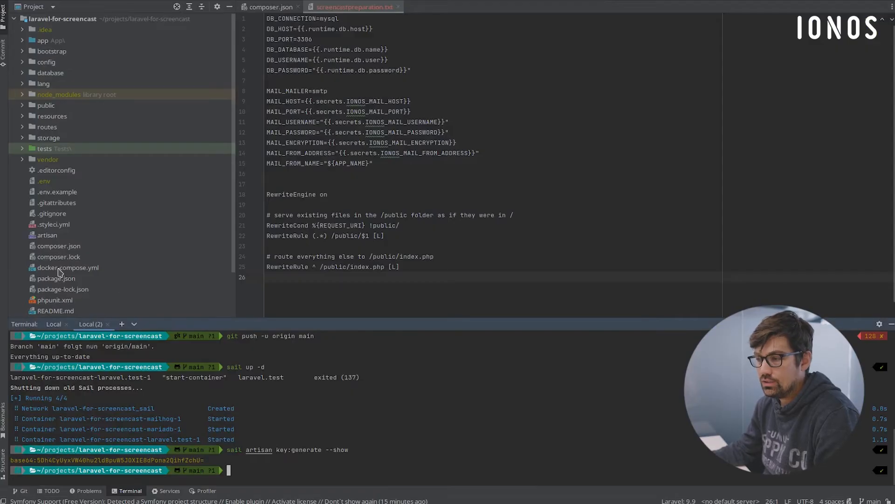
pyautogui.scroll(-2, 79, 238)
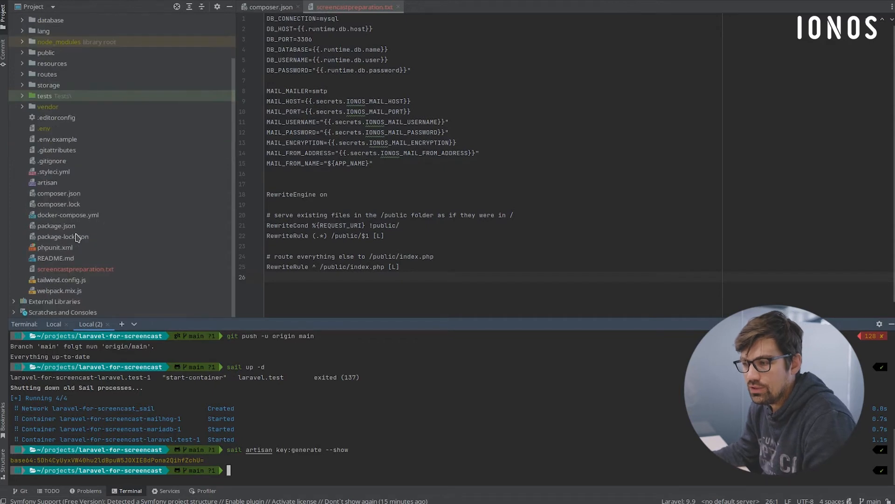
pyautogui.click(79, 270)
pyautogui.moveTo(417, 70); pyautogui.dragTo(237, 19)
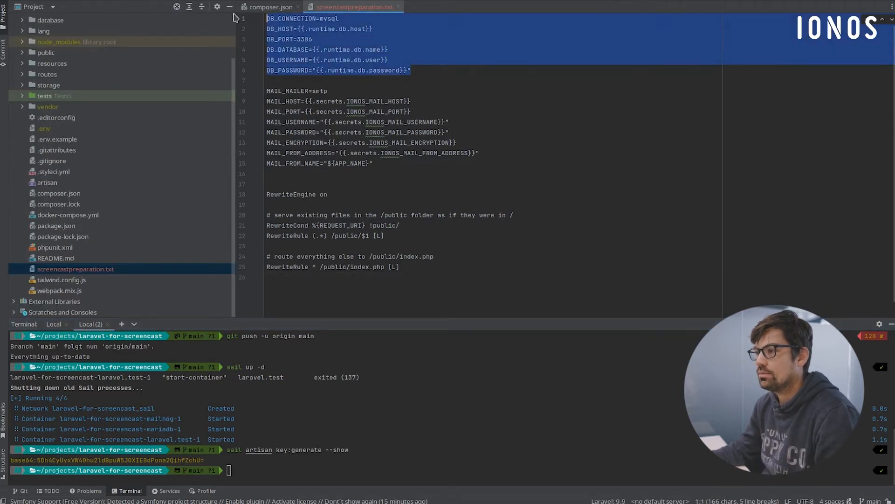
pyautogui.hotkey('alt', 'Tab')
pyautogui.moveTo(436, 399); pyautogui.dragTo(340, 348)
pyautogui.hotkey('ctrl', 'v')
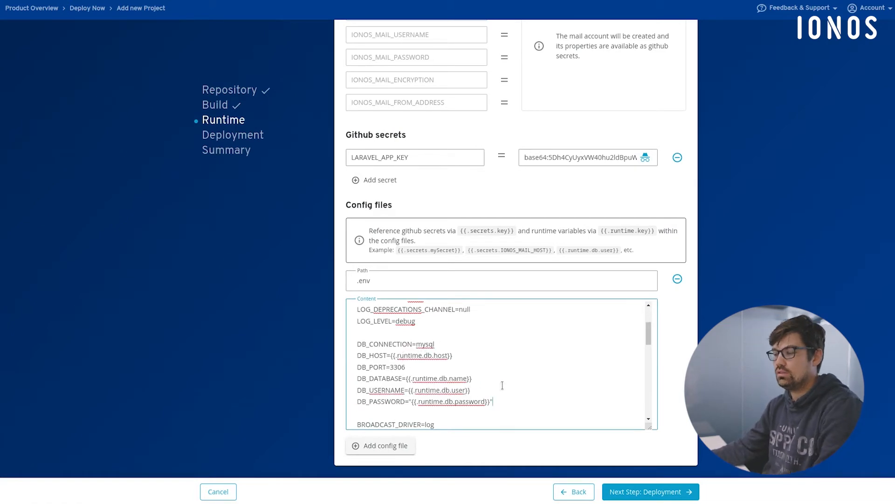
# - Review the MAIL_ settings in the .env content and the mail account variables available as GitHub secrets
pyautogui.scroll(-5, 497, 388)
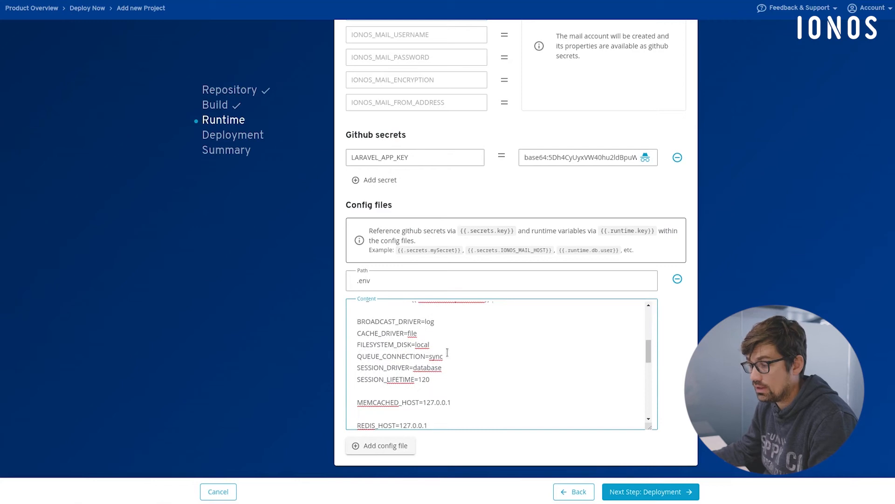
pyautogui.scroll(-6, 452, 364)
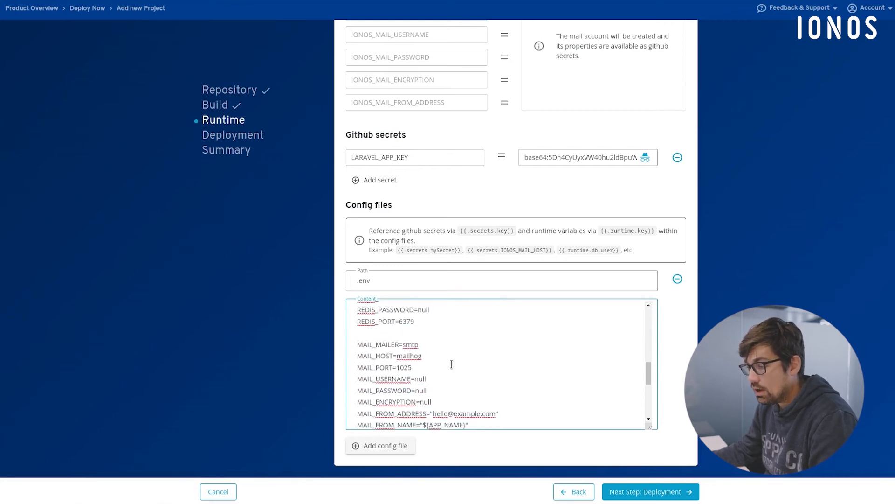
pyautogui.scroll(-2, 451, 364)
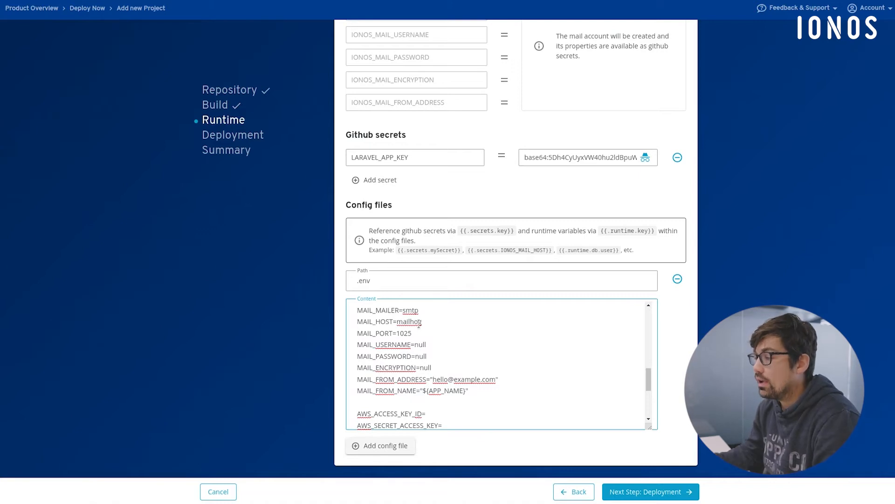
pyautogui.scroll(2, 510, 161)
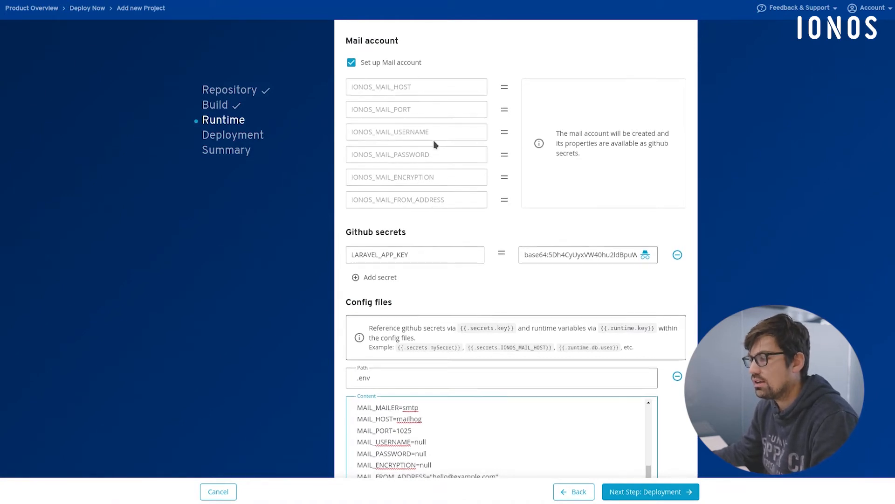
pyautogui.scroll(-5, 434, 143)
pyautogui.scroll(2, 425, 335)
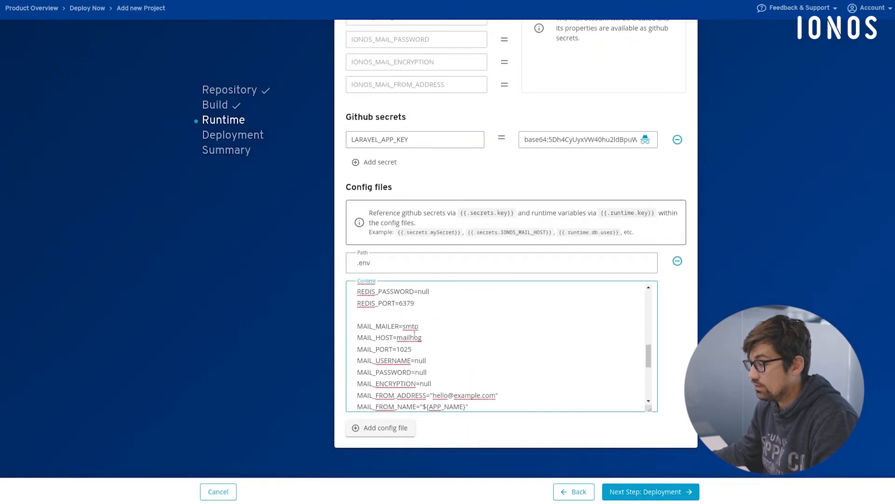
# - Set MAIL_HOST in the .env content to {{.secrets.IONOS_MAIL_HOST}}, copying the variable name from the mail account section
pyautogui.doubleClick(410, 337)
pyautogui.scroll(6, 466, 345)
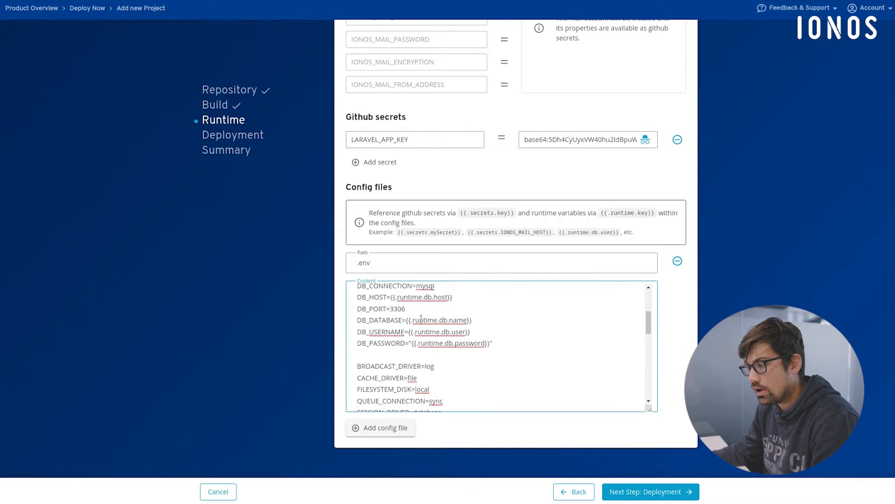
pyautogui.scroll(-6, 421, 322)
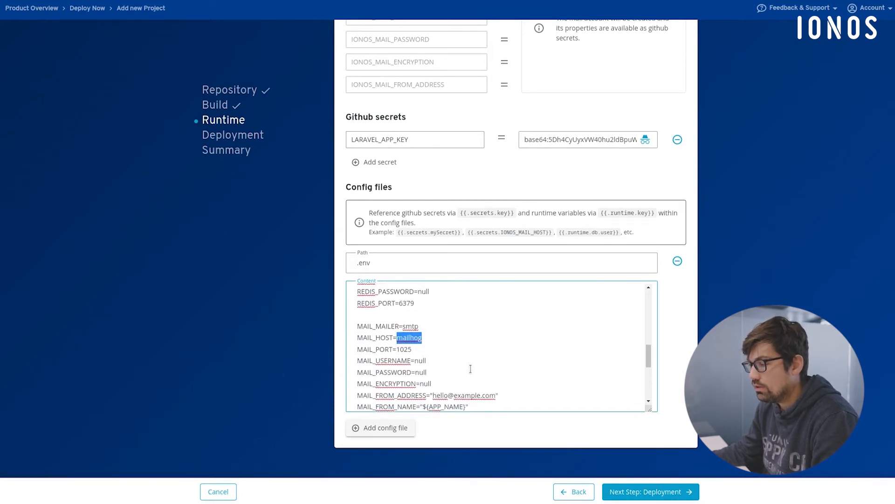
pyautogui.write('{{')
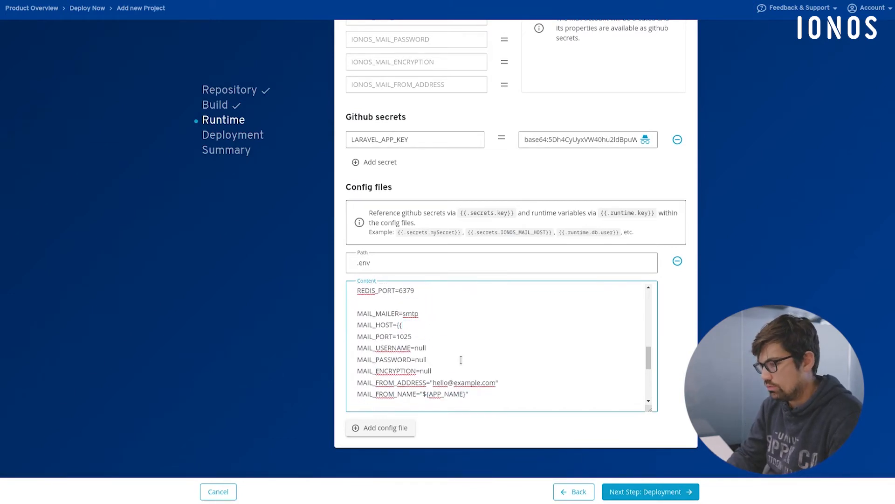
pyautogui.write('.secrets.')
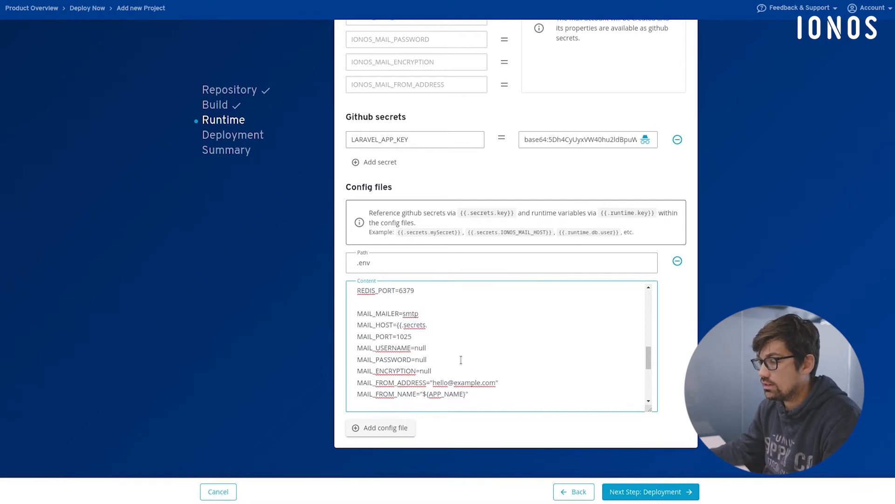
pyautogui.scroll(3, 464, 244)
pyautogui.doubleClick(390, 105)
pyautogui.hotkey('ctrl', 'c')
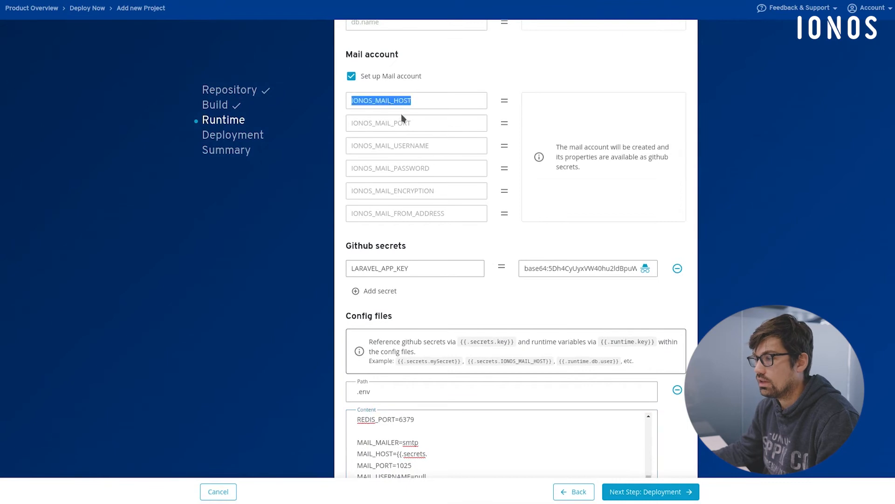
pyautogui.scroll(-3, 479, 327)
pyautogui.click(441, 332)
pyautogui.hotkey('ctrl', 'v')
pyautogui.write('}}')
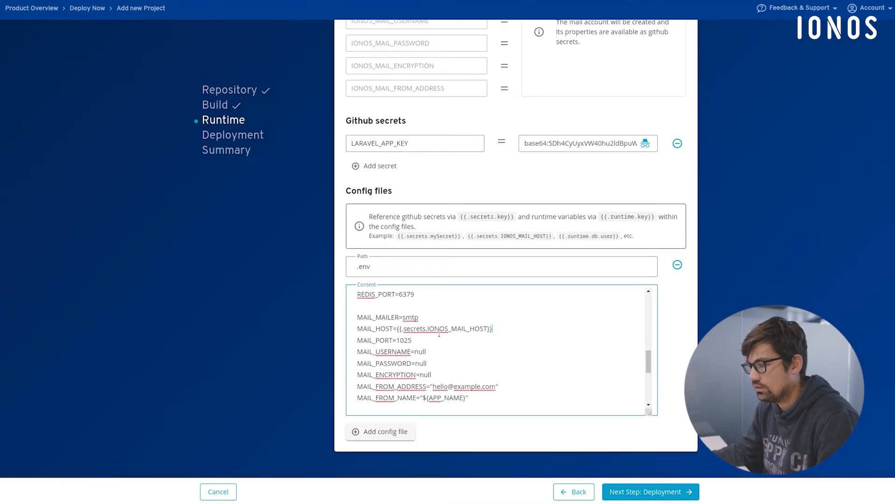
# - Replace the mail lines in the .env content with the MAIL_ block copied from screencastpreparation.txt in the code editor, referencing the IONOS_MAIL secrets
pyautogui.hotkey('alt', 'Tab')
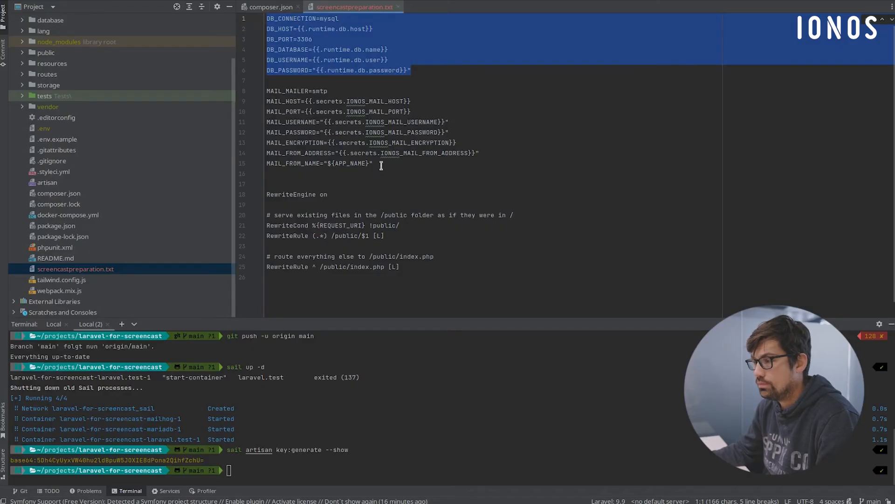
pyautogui.moveTo(379, 169); pyautogui.dragTo(232, 97)
pyautogui.hotkey('ctrl', 'c')
pyautogui.hotkey('alt', 'Tab')
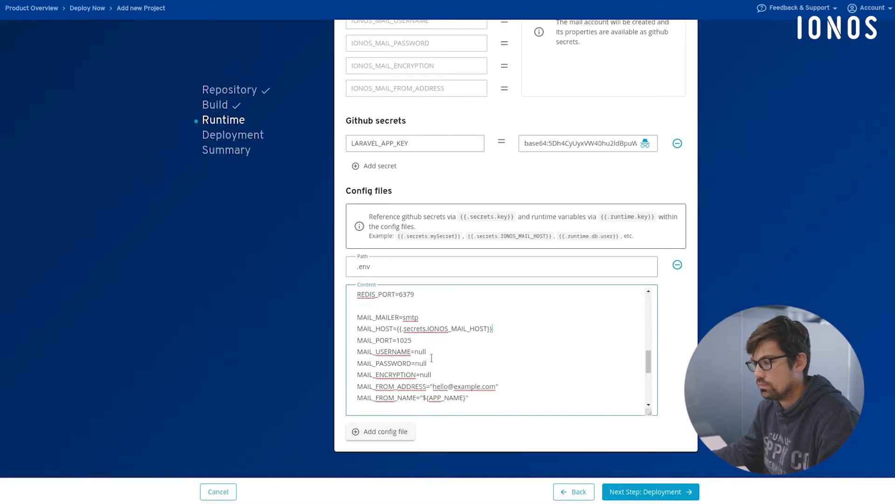
pyautogui.moveTo(480, 397); pyautogui.dragTo(339, 322)
pyautogui.hotkey('ctrl', 'v')
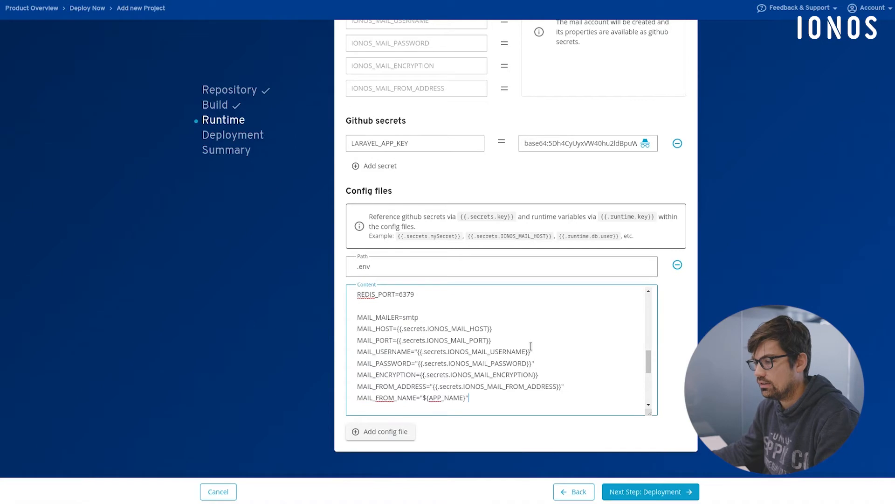
# - Finish the Runtime configuration and proceed to the project's Deployment settings
pyautogui.scroll(-1, 519, 353)
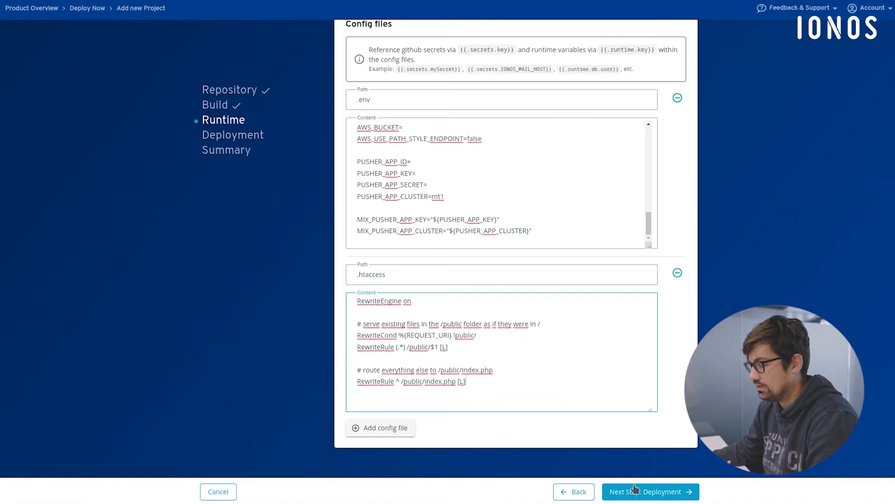
pyautogui.click(643, 491)
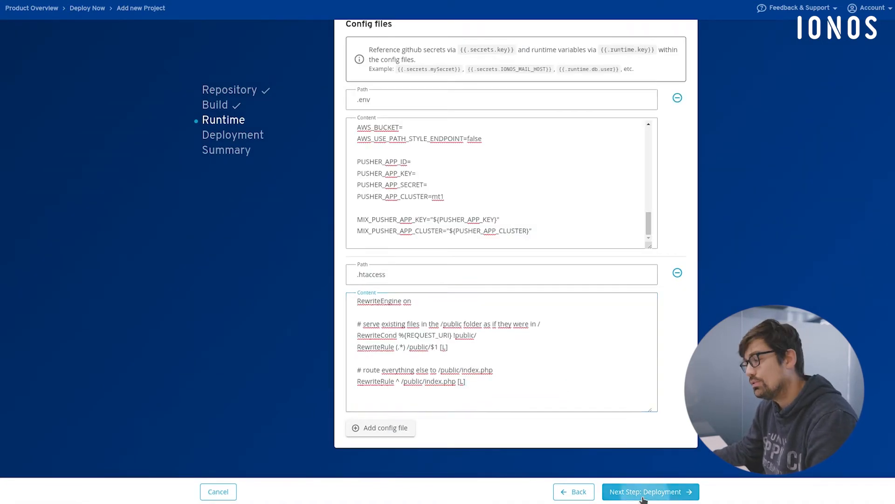
pyautogui.scroll(-2, 658, 174)
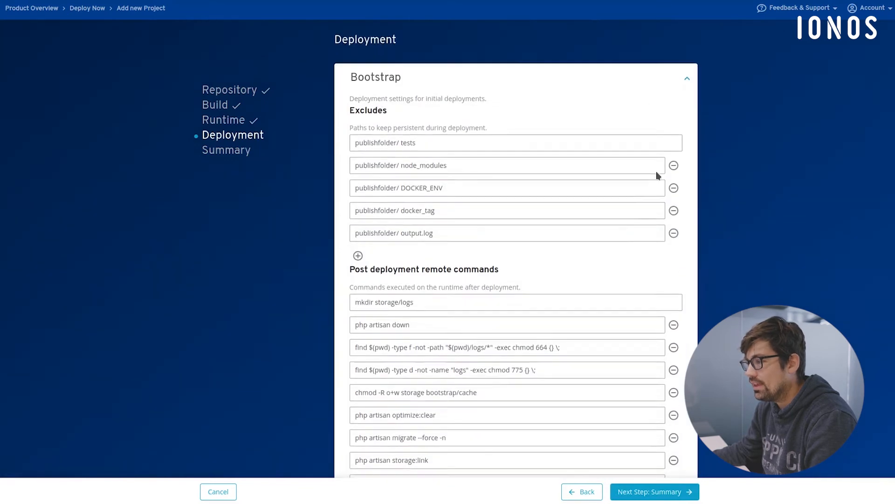
pyautogui.scroll(2, 600, 202)
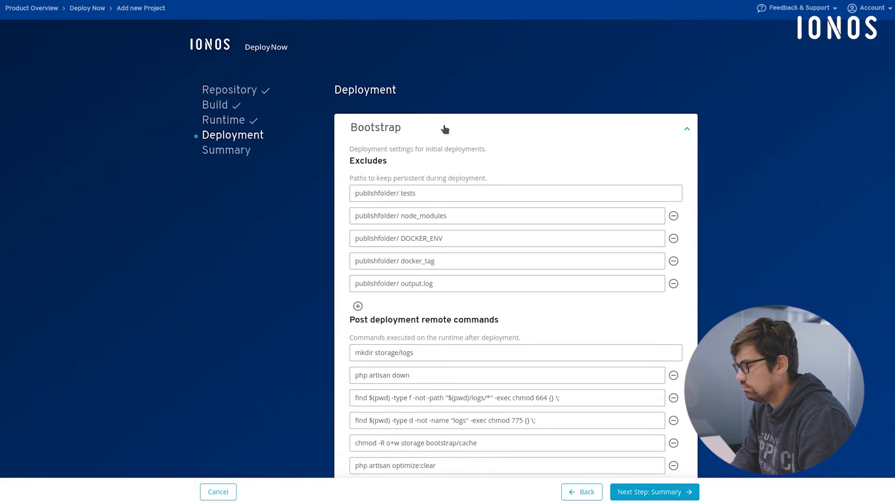
# - Examine the Bootstrap settings for initial deployments, covering the excluded paths and the post deployment remote commands
pyautogui.click(445, 129)
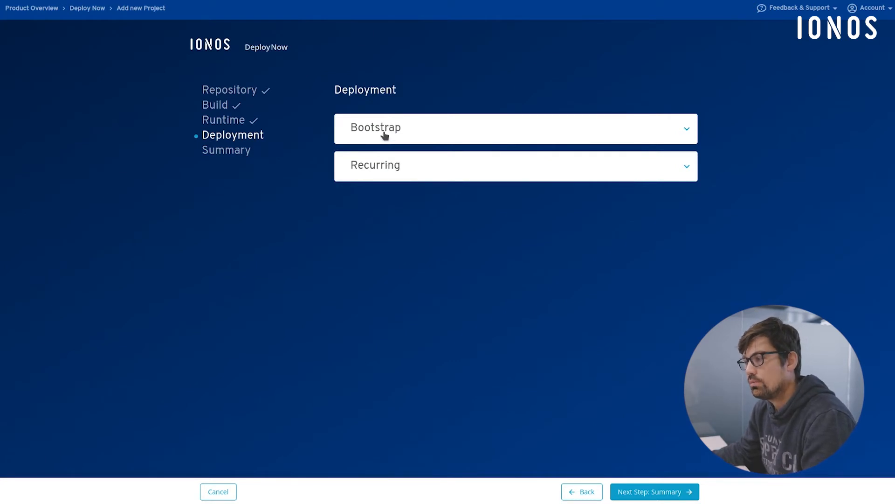
pyautogui.click(384, 135)
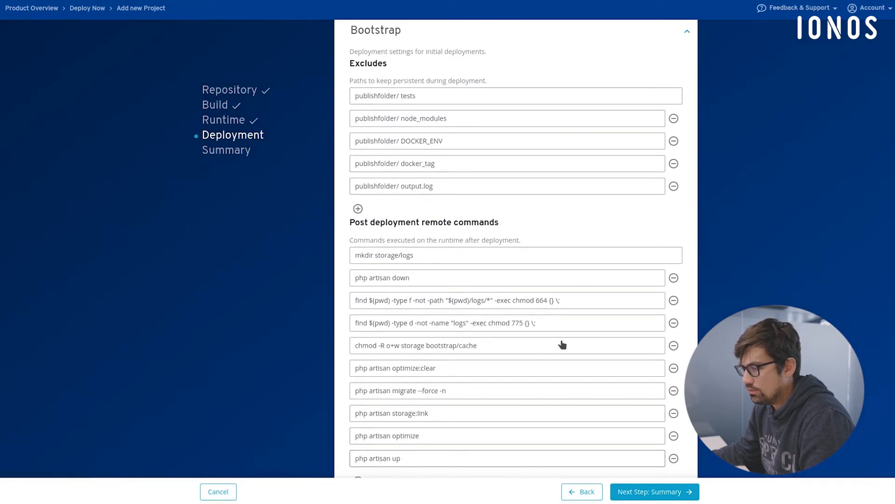
pyautogui.scroll(-1, 464, 191)
pyautogui.scroll(-2, 414, 434)
pyautogui.scroll(3, 533, 298)
pyautogui.scroll(-1, 497, 231)
pyautogui.scroll(1, 497, 232)
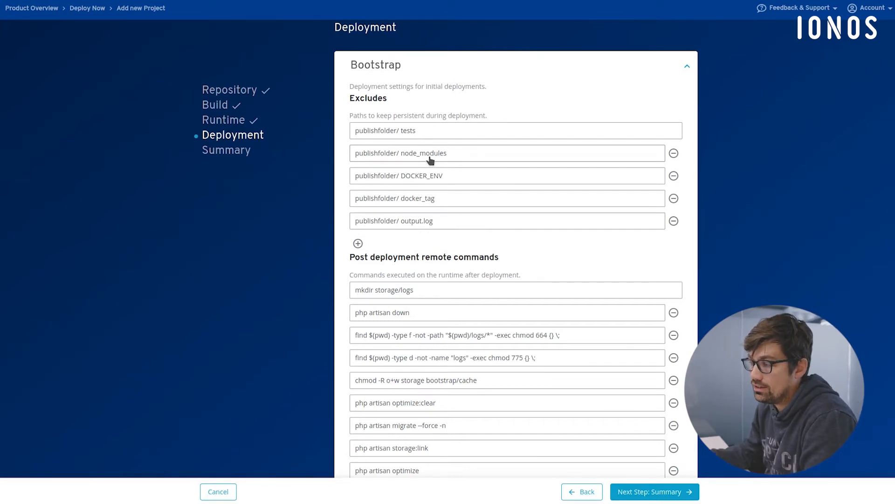
pyautogui.scroll(-3, 512, 242)
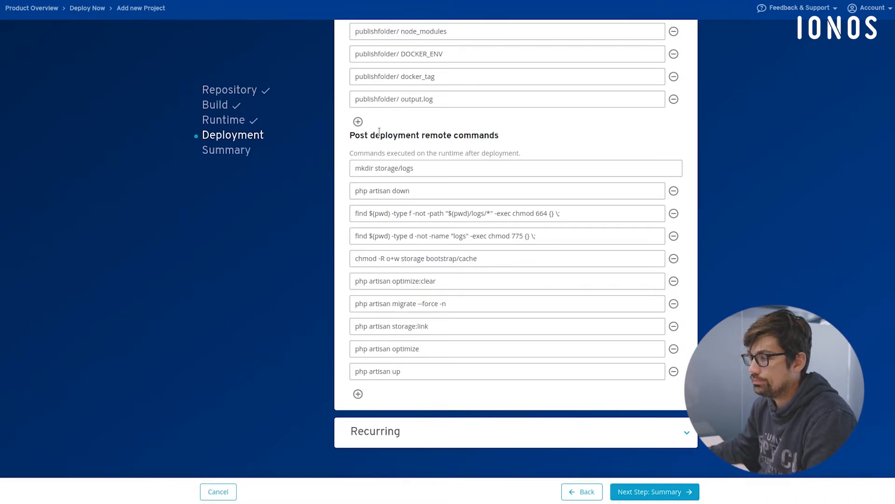
pyautogui.scroll(2, 525, 126)
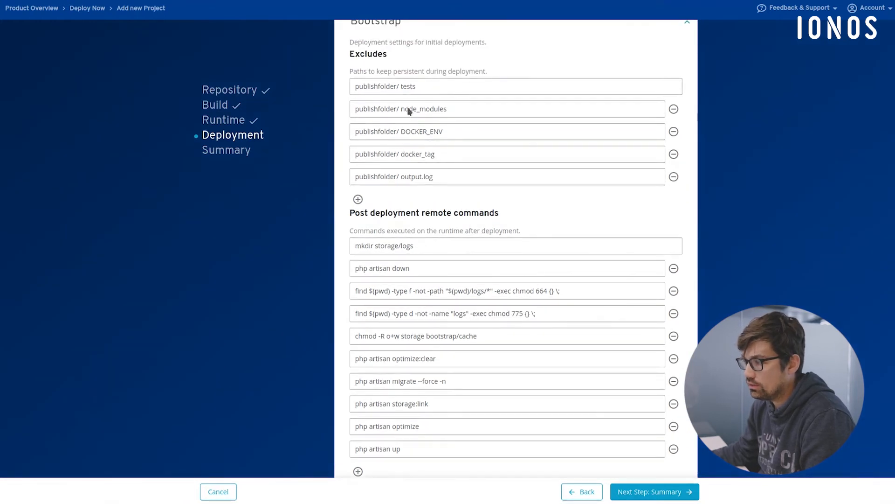
pyautogui.scroll(-2, 529, 286)
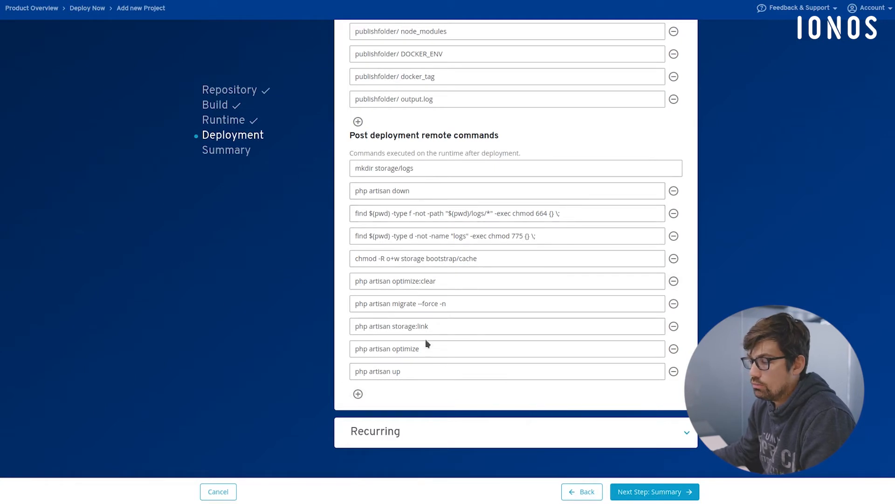
pyautogui.scroll(1, 444, 308)
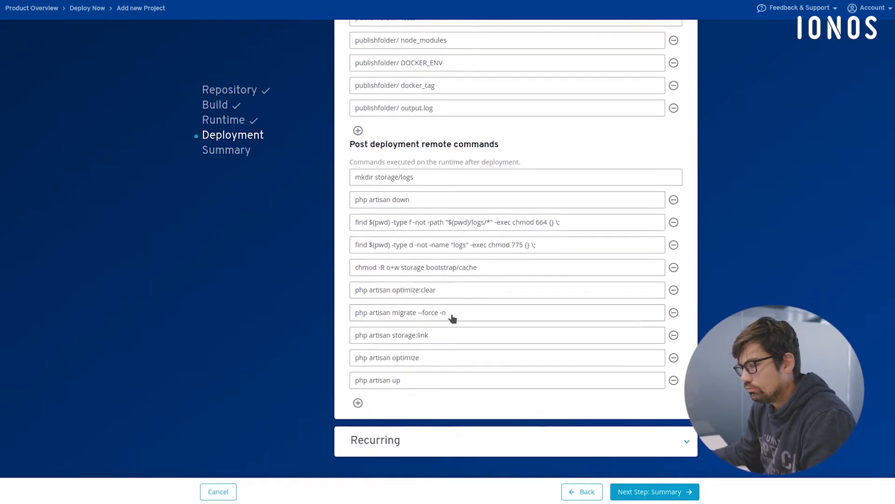
pyautogui.scroll(3, 419, 318)
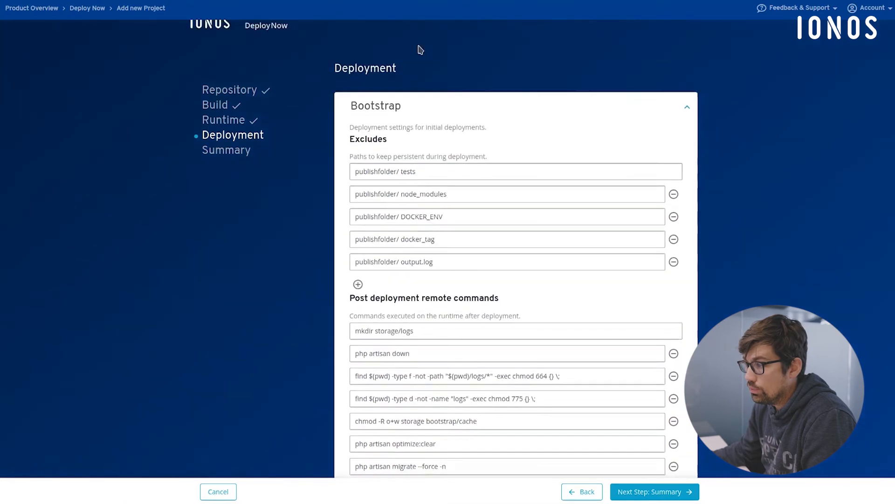
pyautogui.scroll(-3, 425, 124)
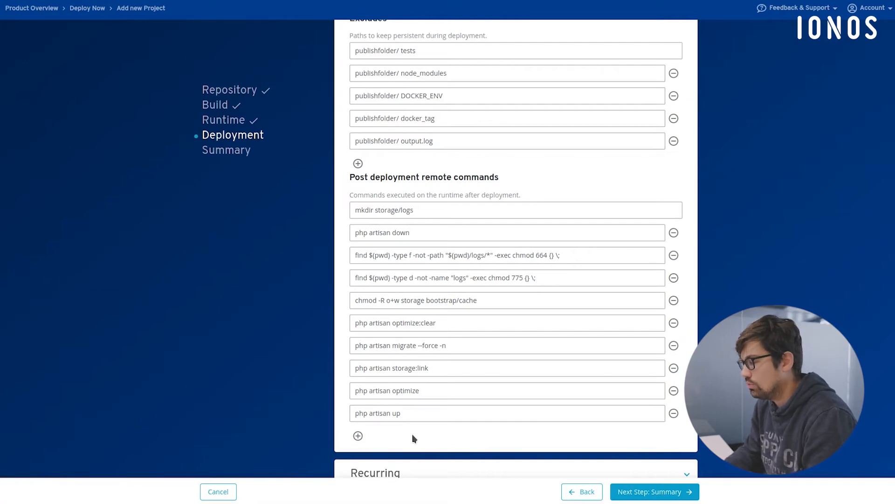
pyautogui.scroll(3, 485, 289)
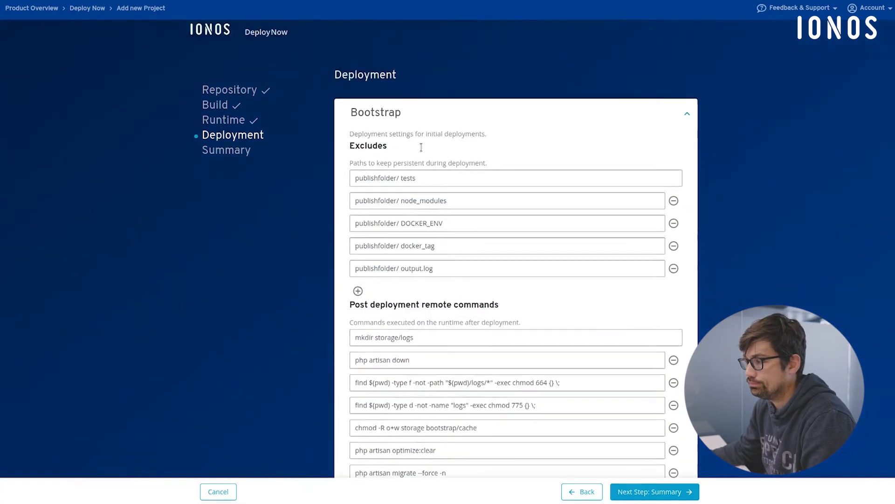
# - Examine the Recurring deployment settings against Bootstrap, covering the excluded paths and the pre and post deployment remote commands
pyautogui.click(400, 125)
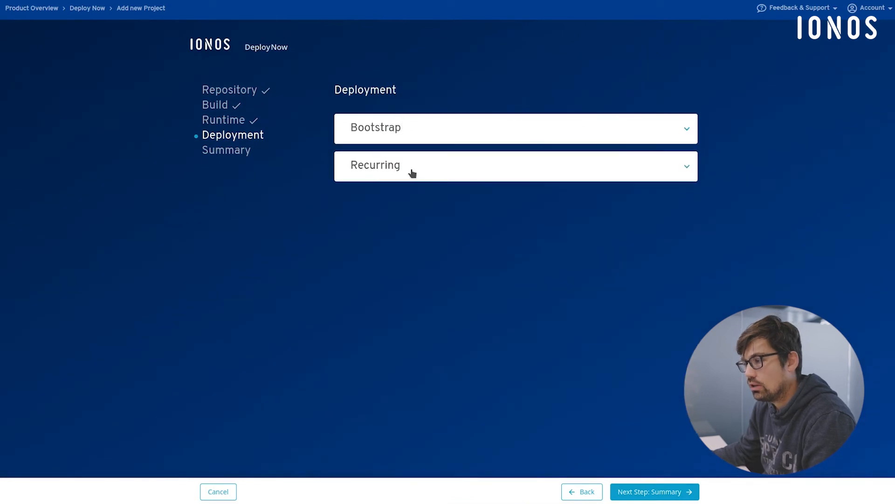
pyautogui.click(412, 172)
pyautogui.scroll(-3, 506, 231)
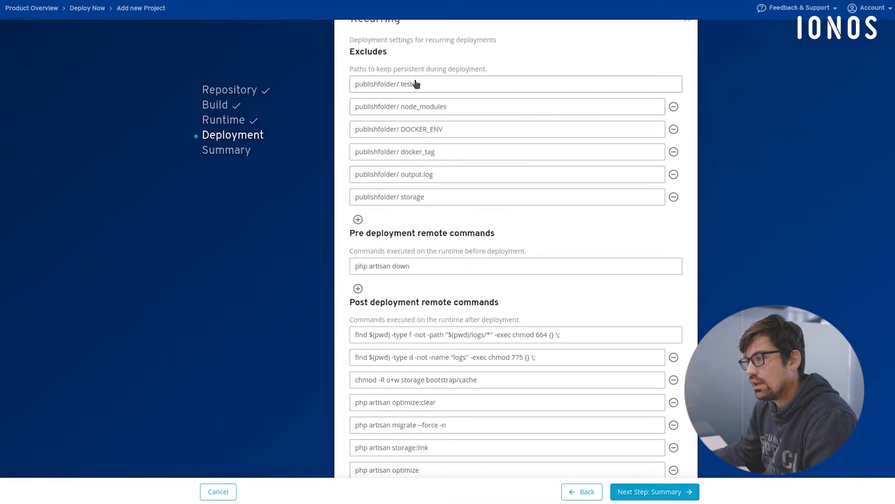
pyautogui.scroll(3, 436, 200)
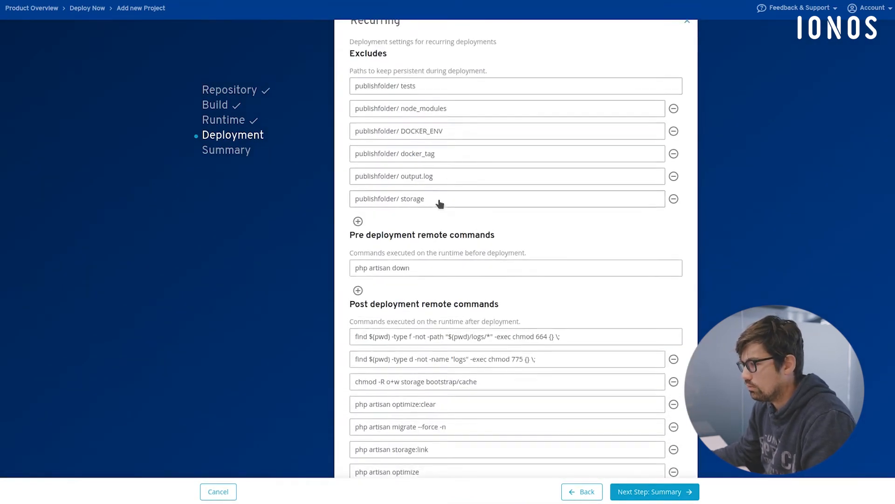
pyautogui.click(423, 133)
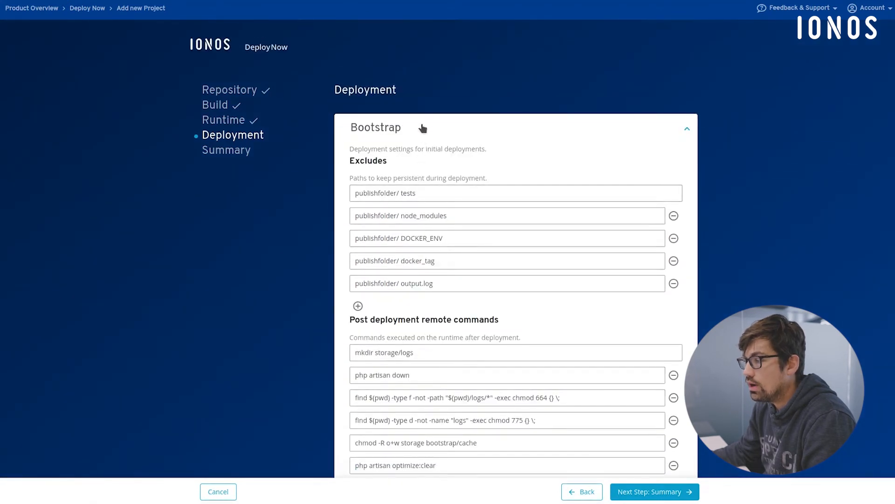
pyautogui.click(423, 125)
pyautogui.click(418, 173)
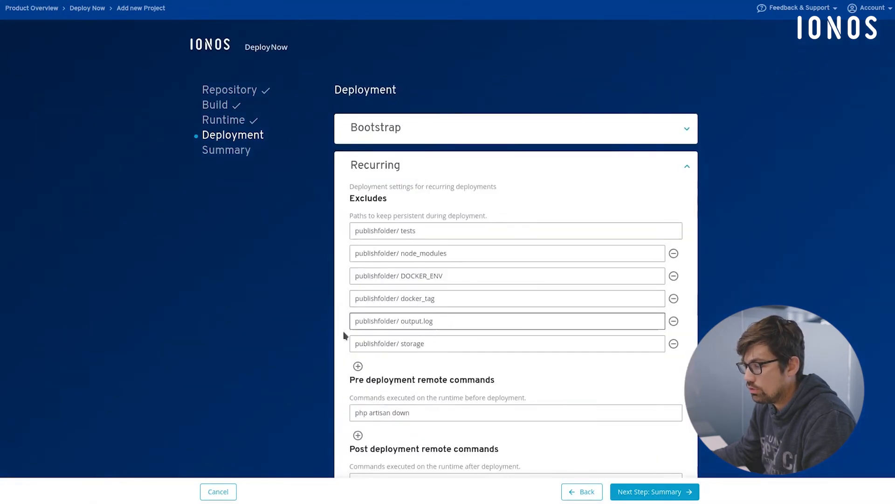
pyautogui.scroll(-3, 429, 286)
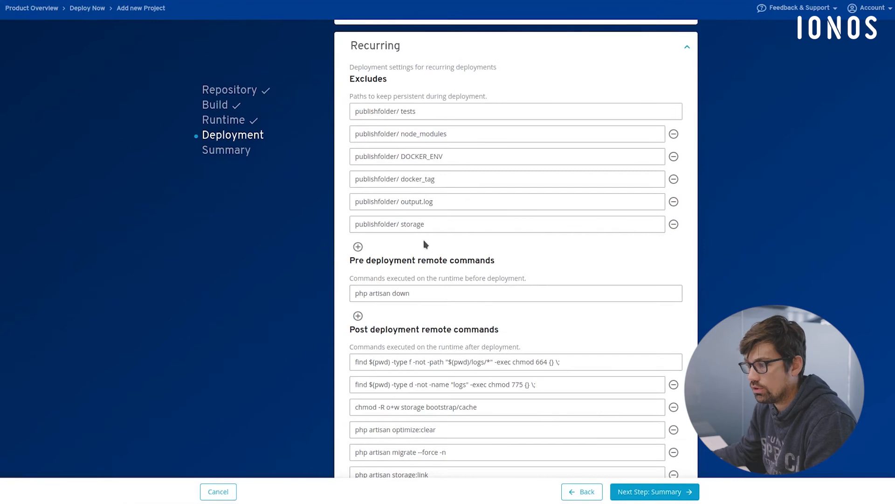
pyautogui.scroll(-1, 424, 244)
pyautogui.scroll(-1, 428, 257)
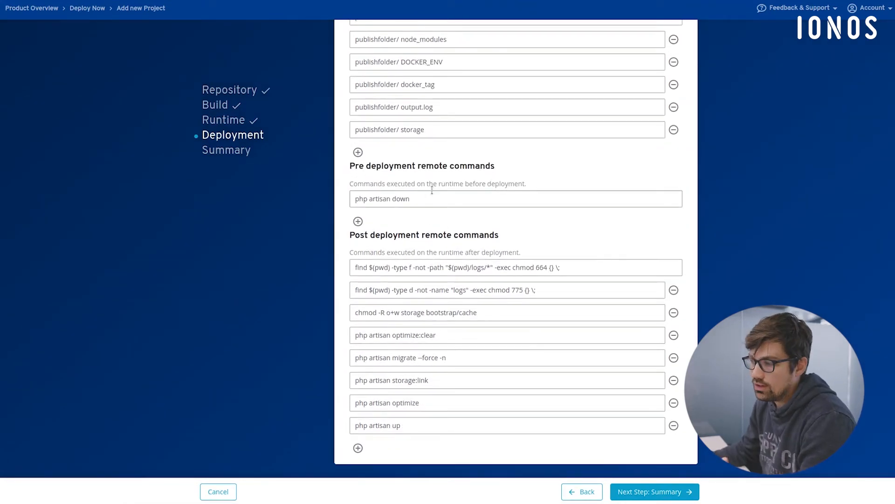
pyautogui.scroll(-1, 430, 201)
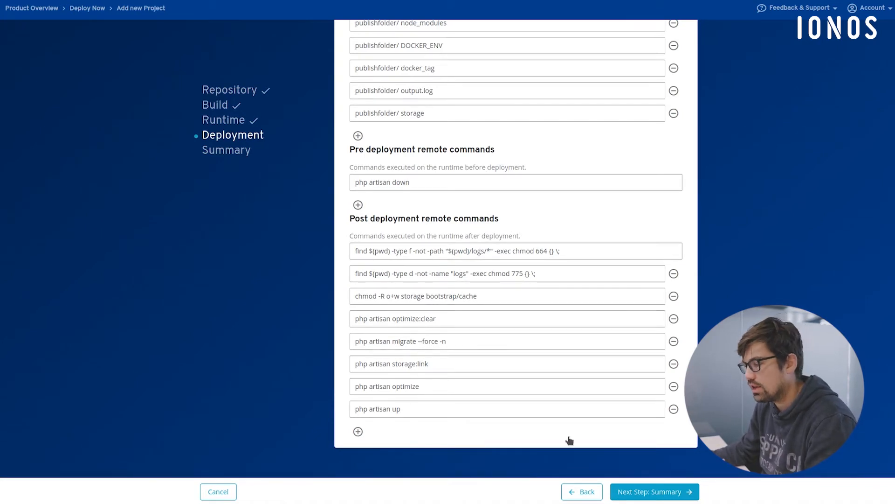
# - Proceed from the Deployment settings to the project Summary and review the confetti repository details
pyautogui.click(646, 492)
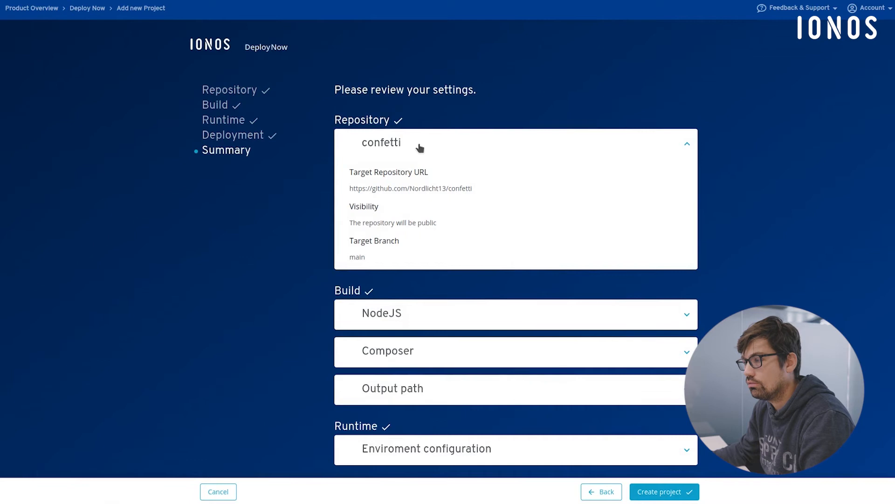
pyautogui.scroll(-1, 420, 148)
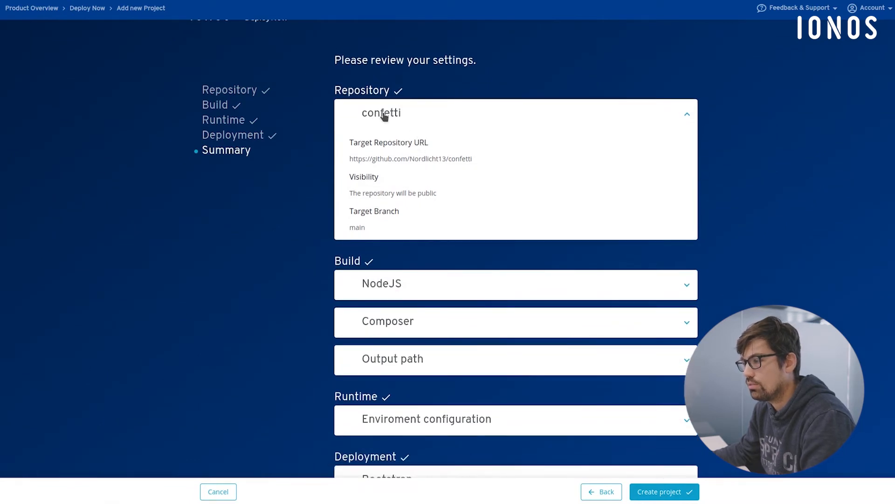
pyautogui.scroll(-3, 472, 214)
# - Review the NodeJS, Composer and Output path build settings in the project summary
pyautogui.click(427, 184)
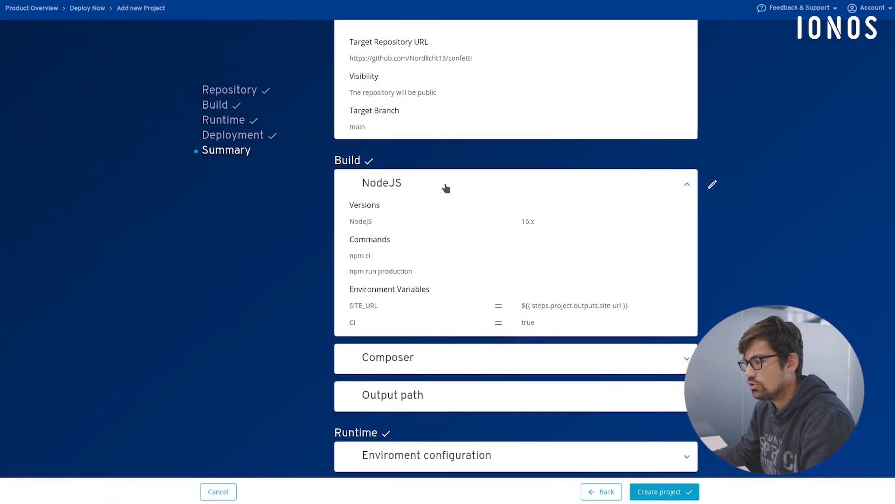
pyautogui.scroll(-3, 446, 187)
pyautogui.click(407, 92)
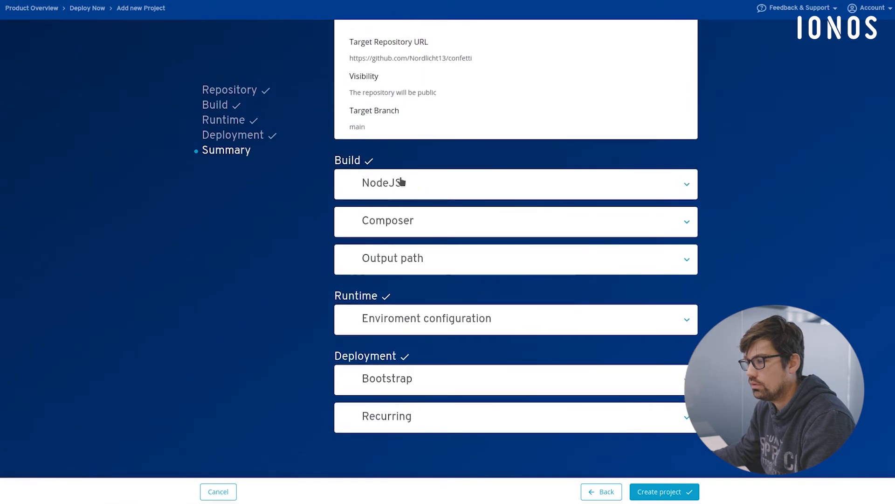
pyautogui.click(401, 182)
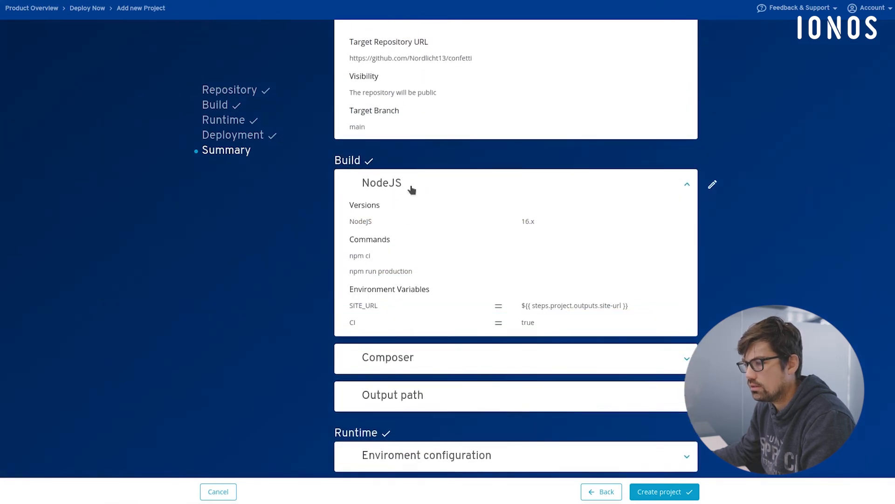
pyautogui.click(411, 188)
pyautogui.click(450, 212)
pyautogui.scroll(-3, 464, 242)
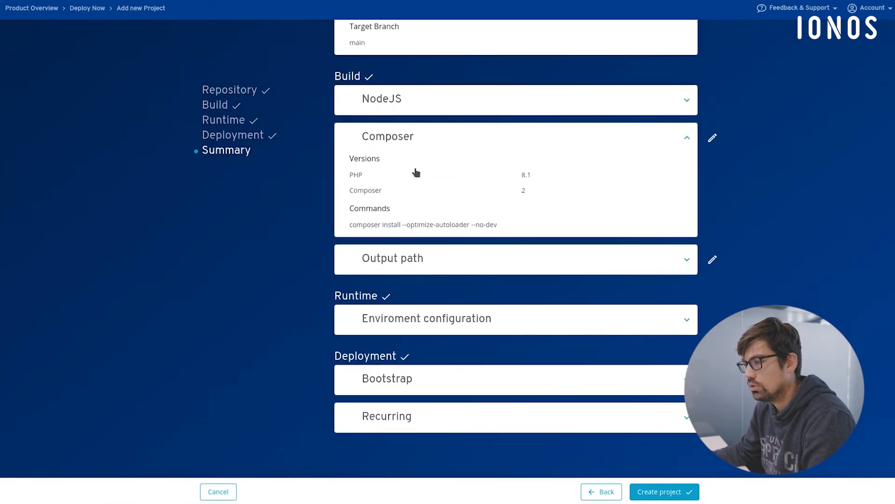
pyautogui.click(482, 130)
pyautogui.click(469, 262)
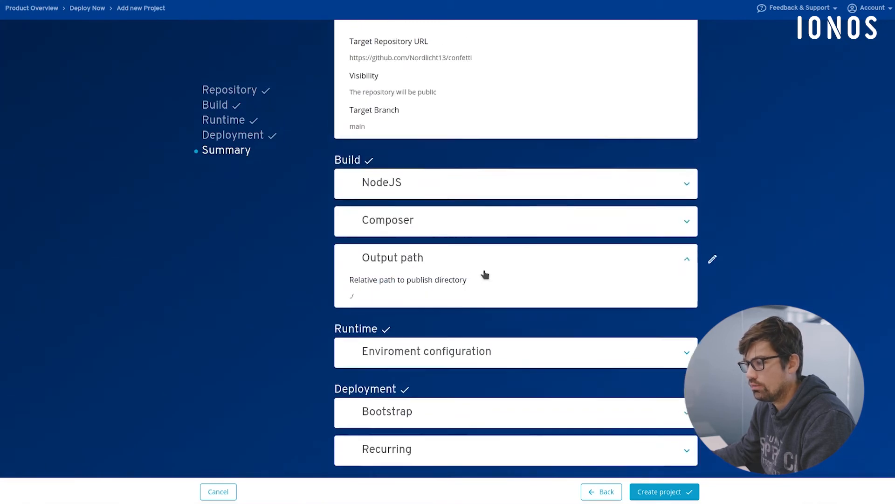
pyautogui.click(434, 226)
# - Review the runtime environment configuration in the summary, including the PHP version, database, mail account, GitHub secrets, .env and .htaccess contents
pyautogui.click(474, 317)
pyautogui.scroll(-5, 522, 338)
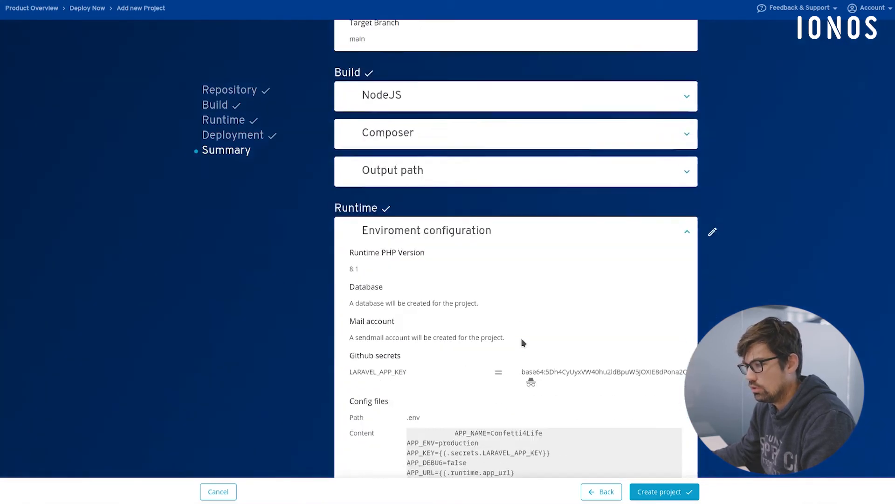
pyautogui.scroll(-2, 526, 333)
pyautogui.scroll(-3, 555, 368)
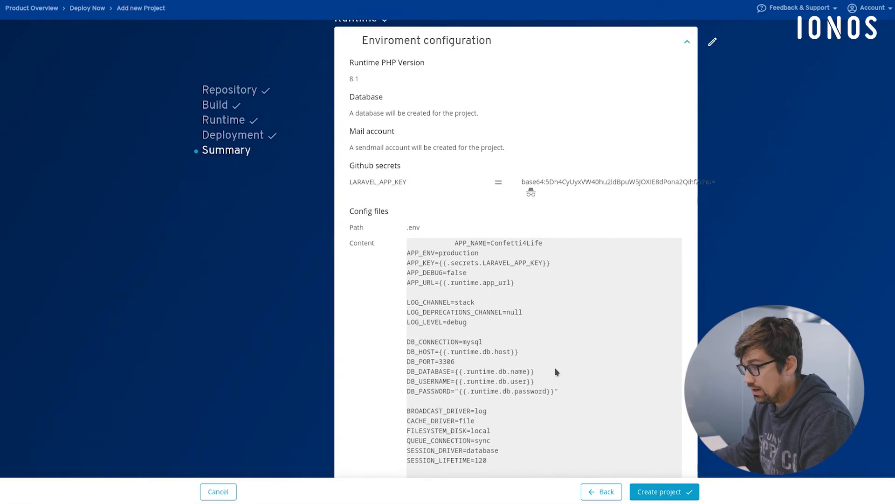
pyautogui.scroll(5, 602, 270)
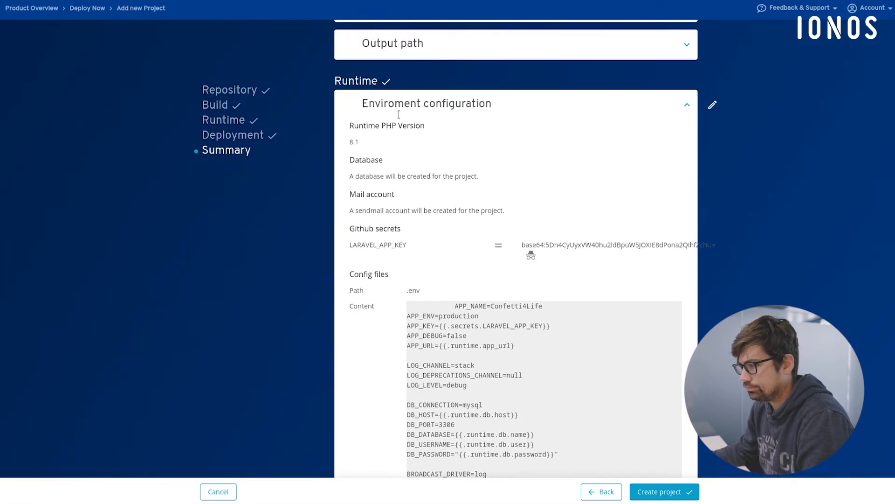
pyautogui.scroll(-15, 401, 187)
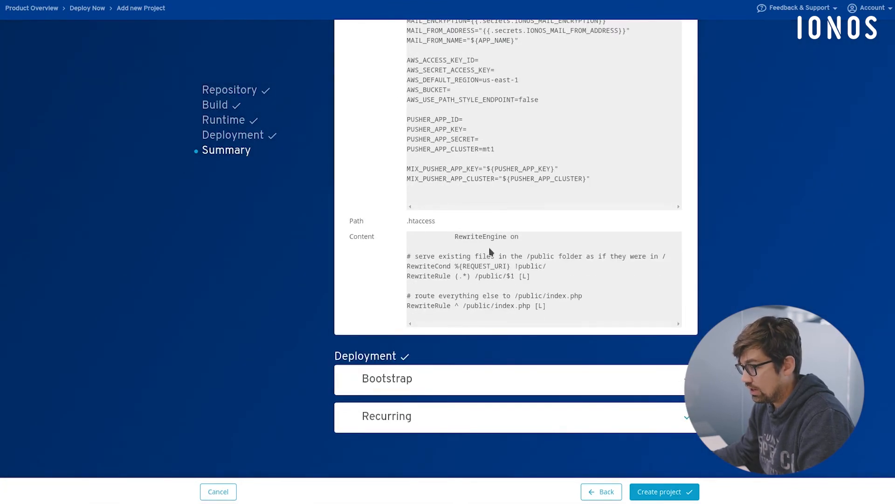
# - Review the Bootstrap deployment settings in the summary and create the confetti project
pyautogui.click(449, 377)
pyautogui.scroll(-6, 449, 377)
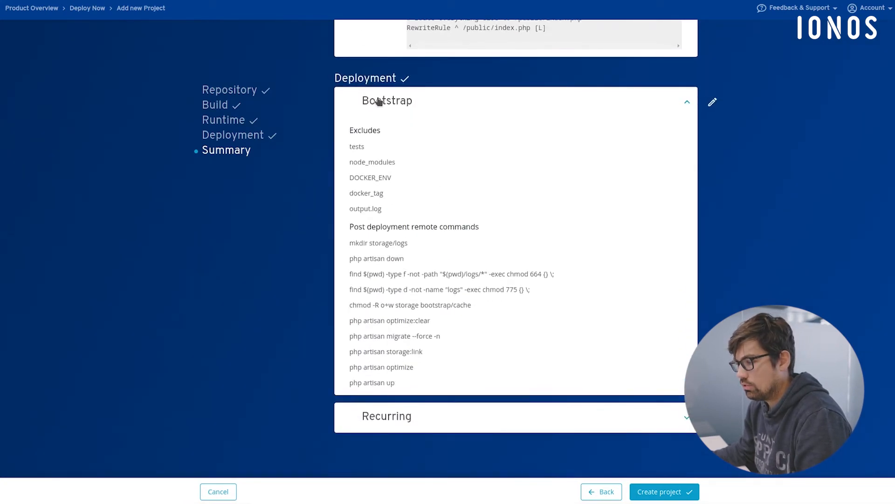
pyautogui.click(379, 102)
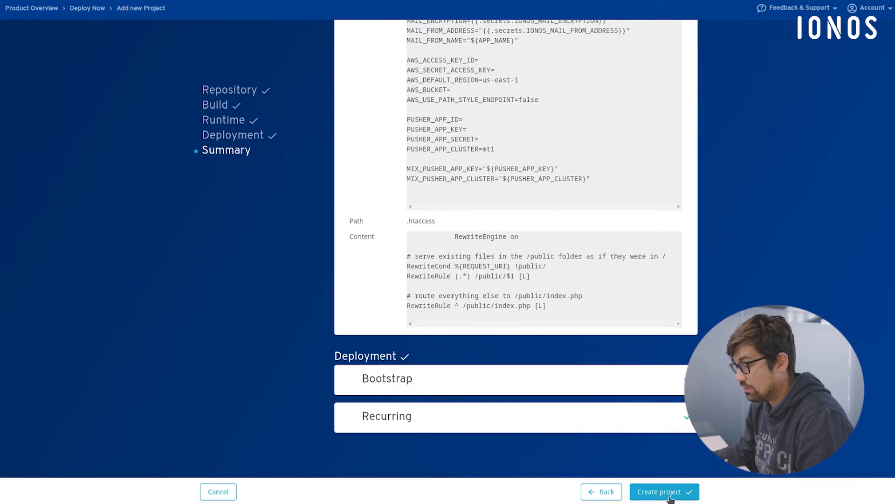
pyautogui.click(670, 497)
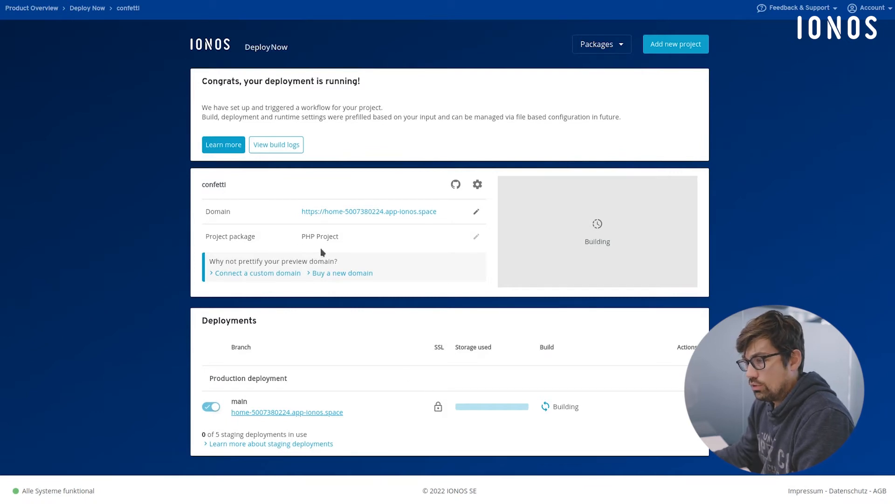
# - View the project's build logs on GitHub and open the deploy-now job of the running workflow
pyautogui.click(273, 148)
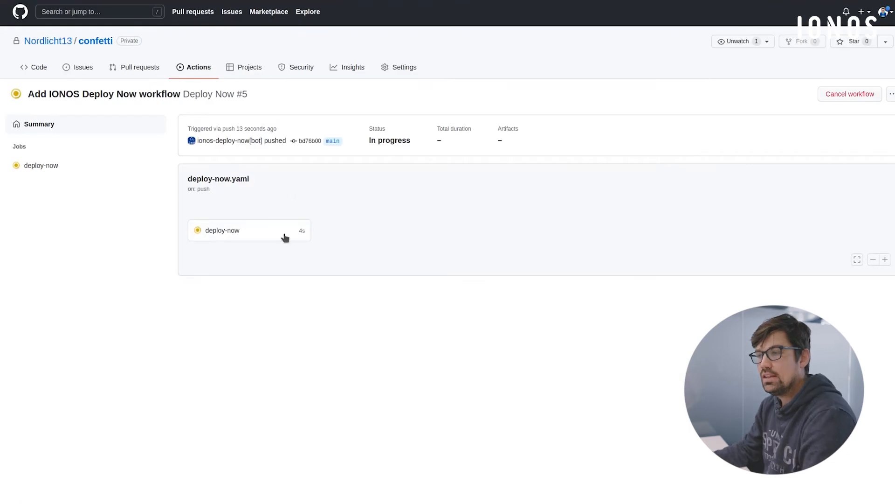
pyautogui.click(259, 231)
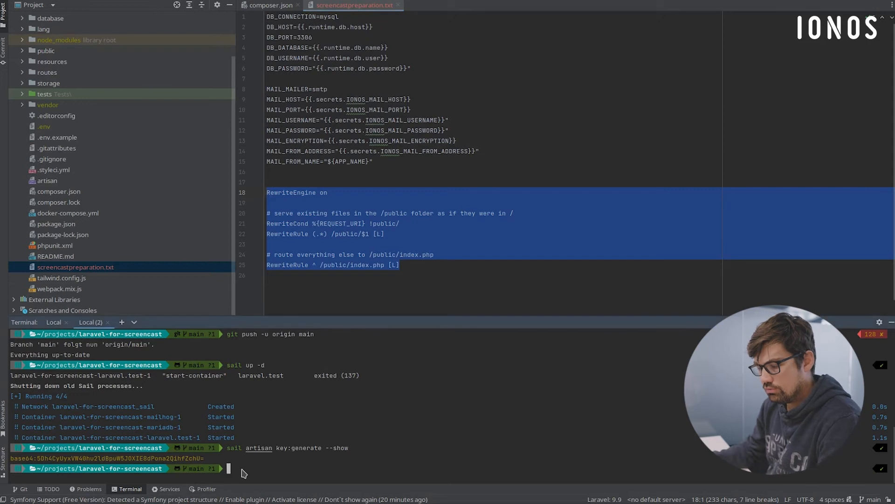
# - Switch to the code editor, run git pull in the project terminal, and select the "Add IONOS Deploy Now workflow" commit in the Git log
pyautogui.write('pull')
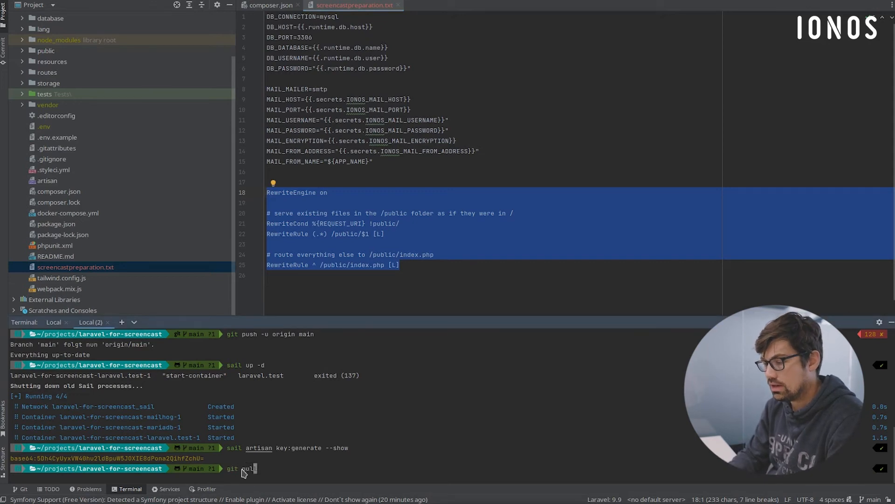
pyautogui.press('Return')
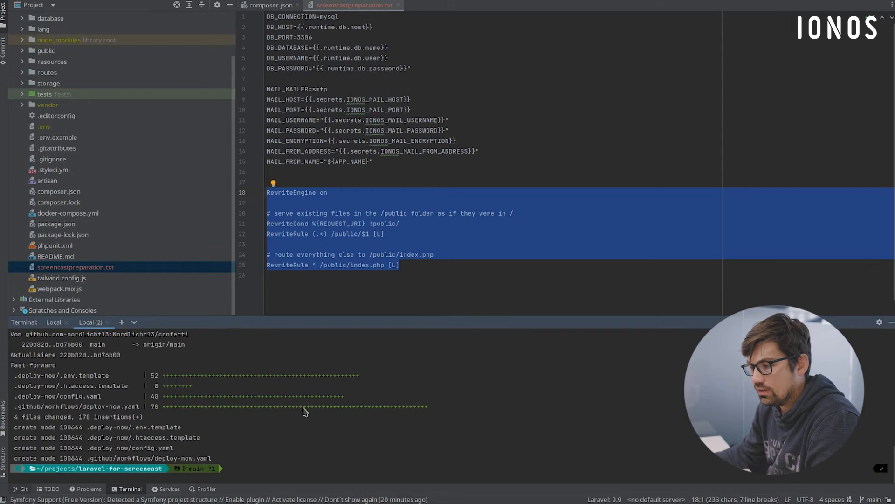
pyautogui.hotkey('alt', '9')
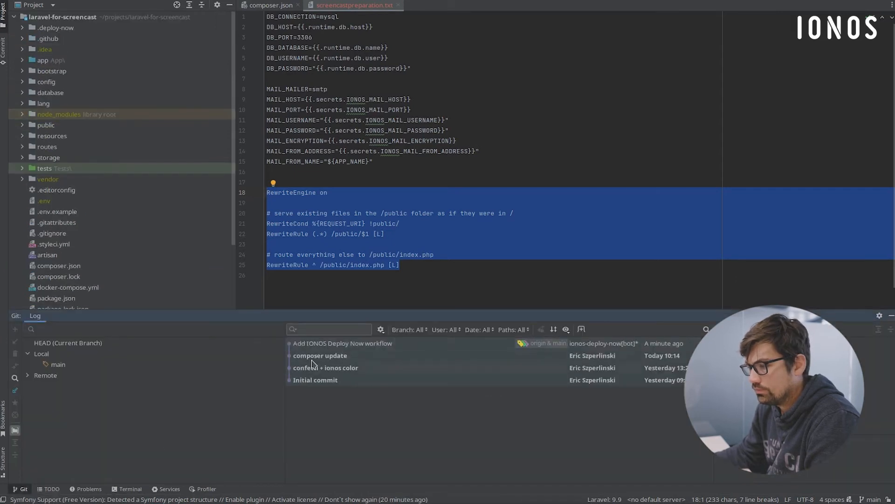
pyautogui.click(355, 347)
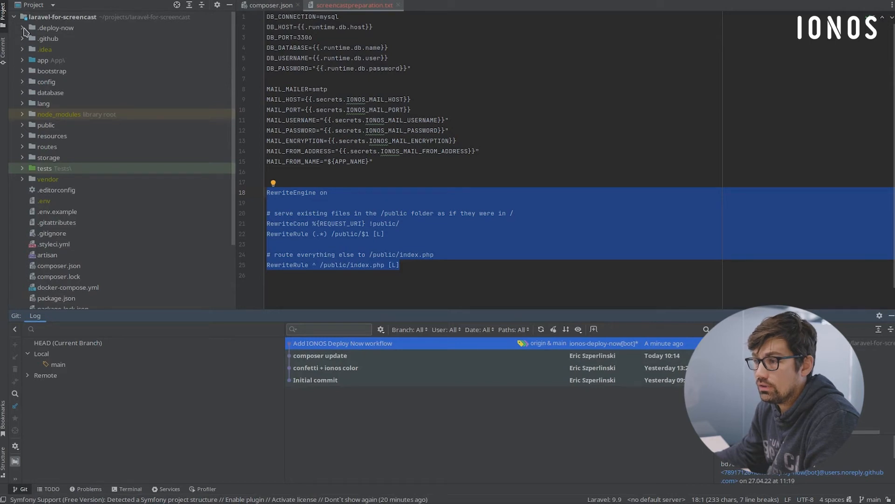
# - Inspect the .env.template and .htaccess.template files in the project's .deploy-now folder
pyautogui.click(23, 28)
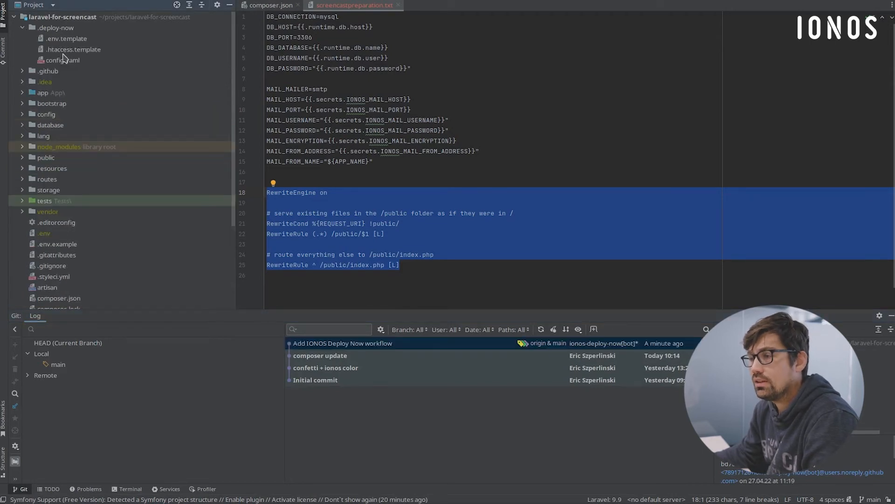
pyautogui.doubleClick(66, 39)
pyautogui.scroll(-5, 357, 192)
pyautogui.scroll(5, 357, 191)
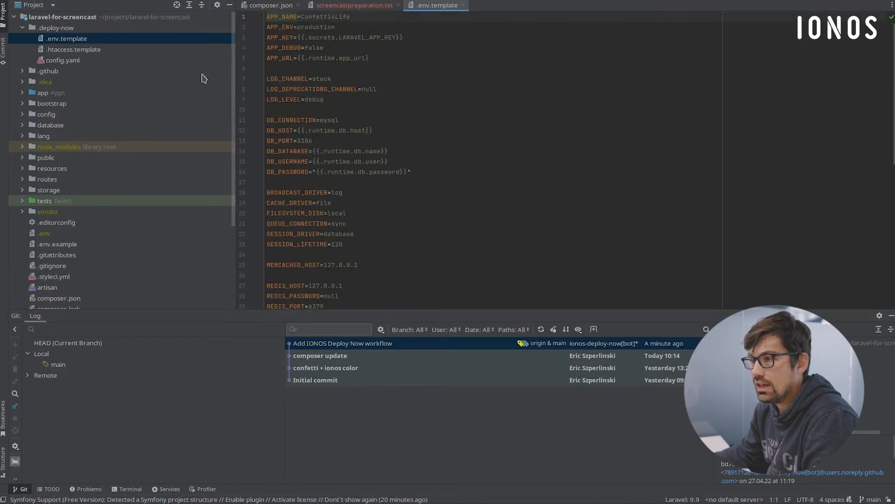
pyautogui.doubleClick(83, 50)
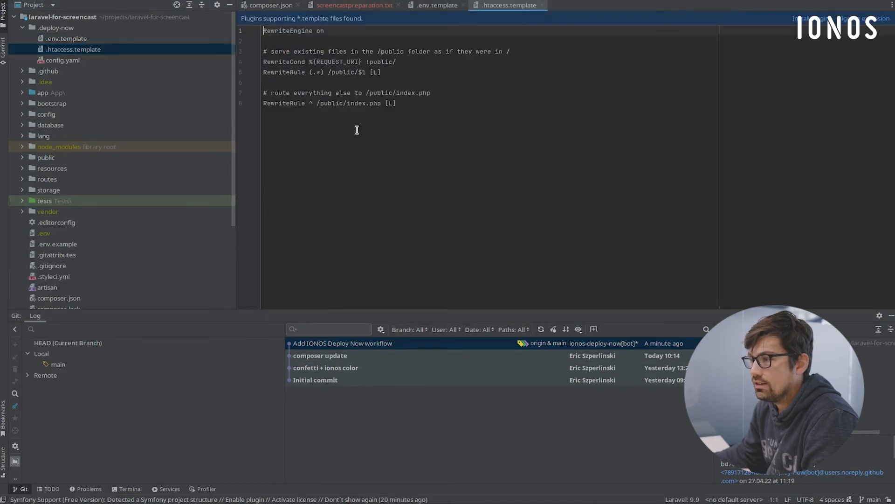
# - Examine the bootstrap and recurring sections of config.yaml in the .deploy-now folder
pyautogui.doubleClick(69, 60)
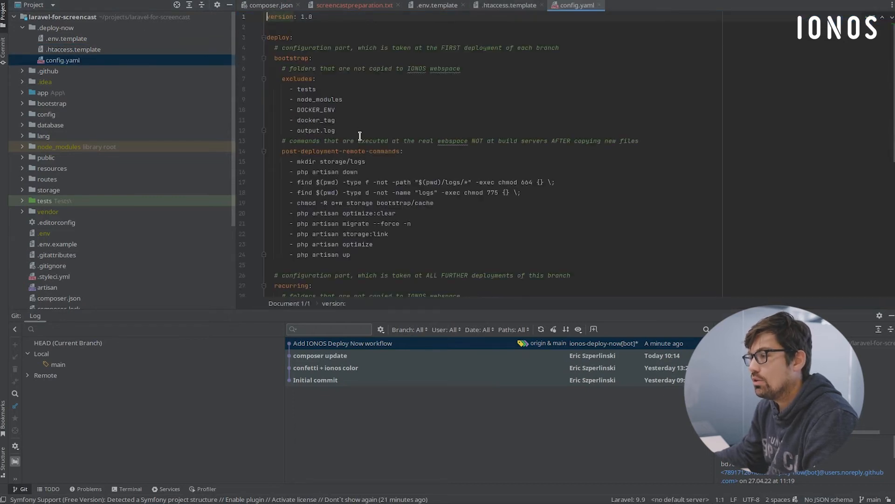
pyautogui.scroll(-6, 325, 133)
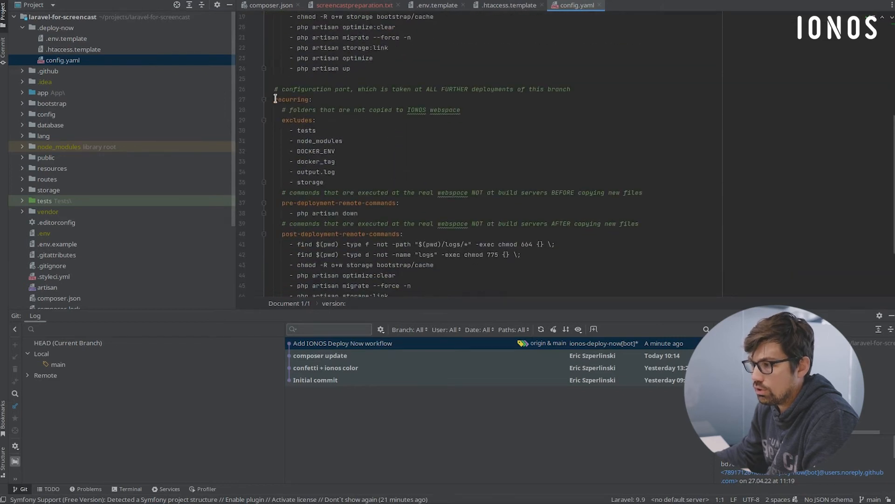
pyautogui.scroll(-3, 346, 217)
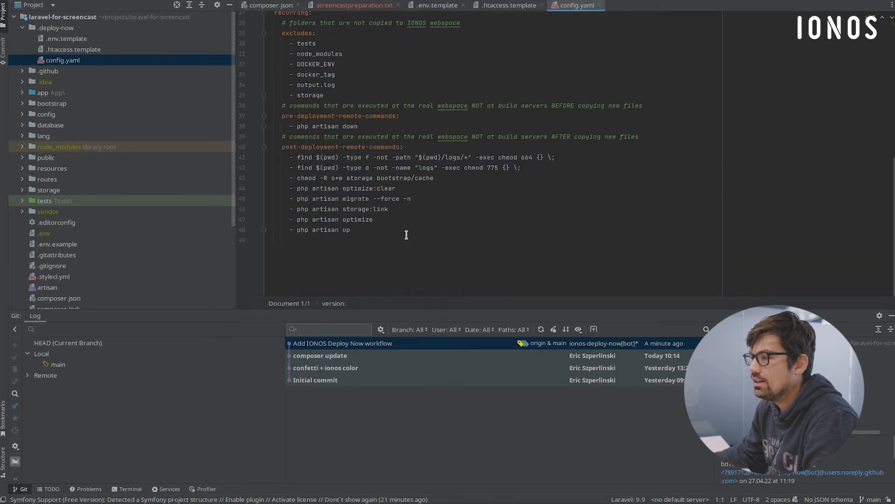
pyautogui.scroll(8, 406, 234)
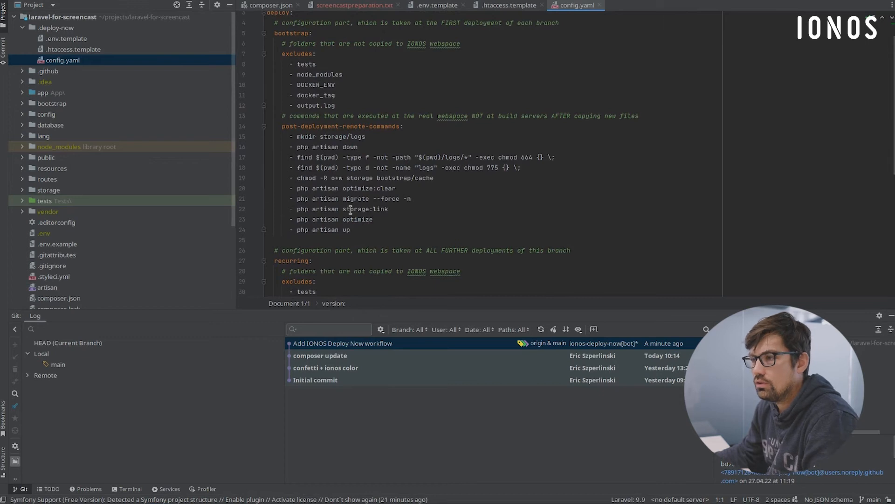
# - Open deploy-now.yaml in the .github/workflows folder and examine the job from Fetch project data through the Deploy to IONOS step
pyautogui.click(22, 71)
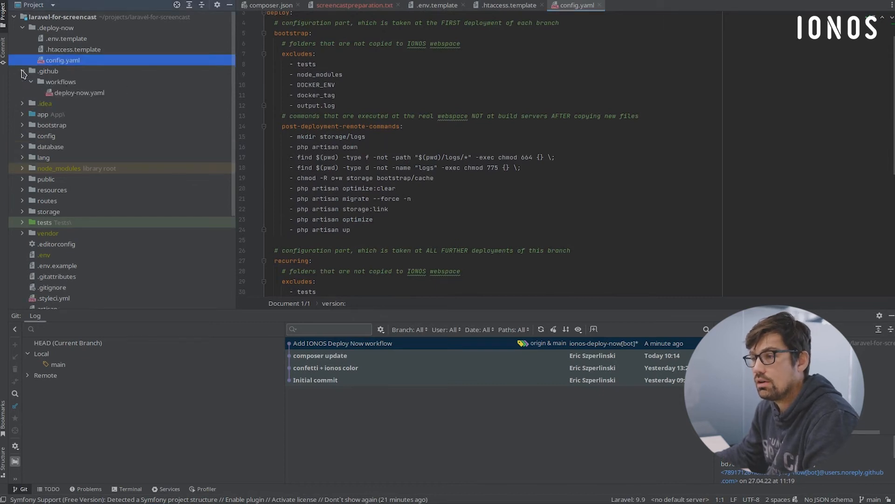
pyautogui.doubleClick(65, 93)
pyautogui.scroll(-5, 477, 123)
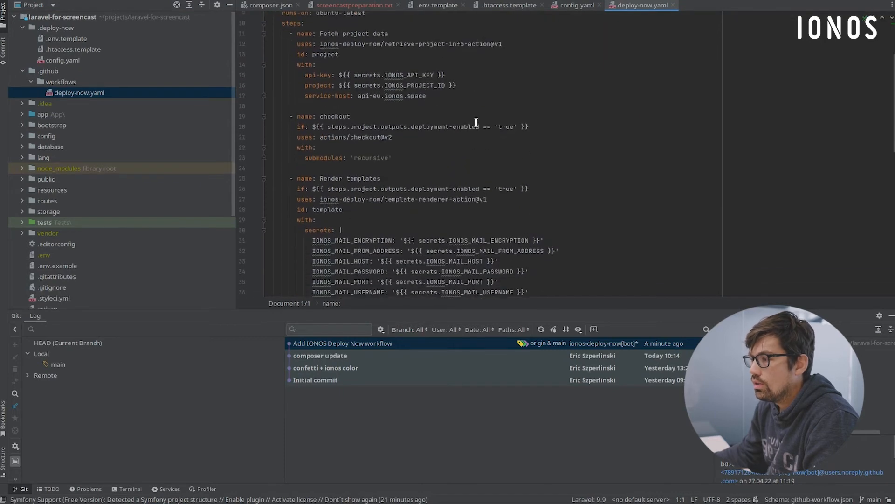
pyautogui.scroll(4, 371, 142)
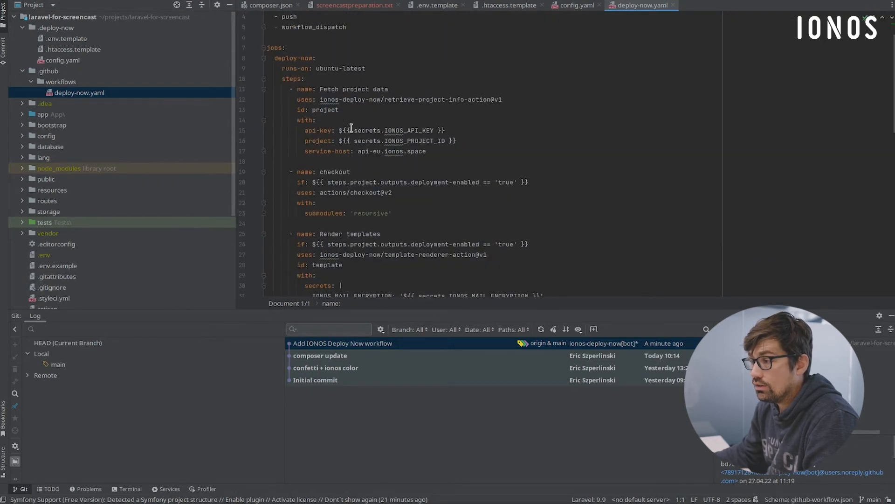
pyautogui.scroll(-14, 423, 178)
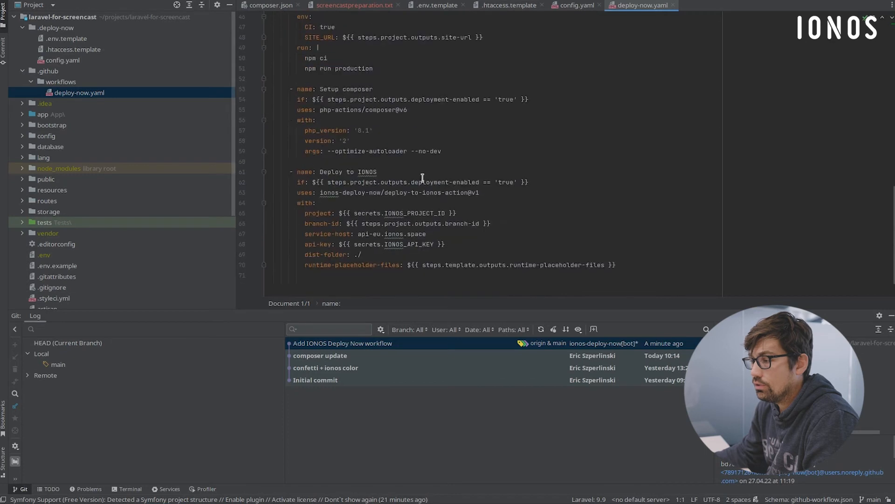
pyautogui.moveTo(289, 171); pyautogui.dragTo(622, 260)
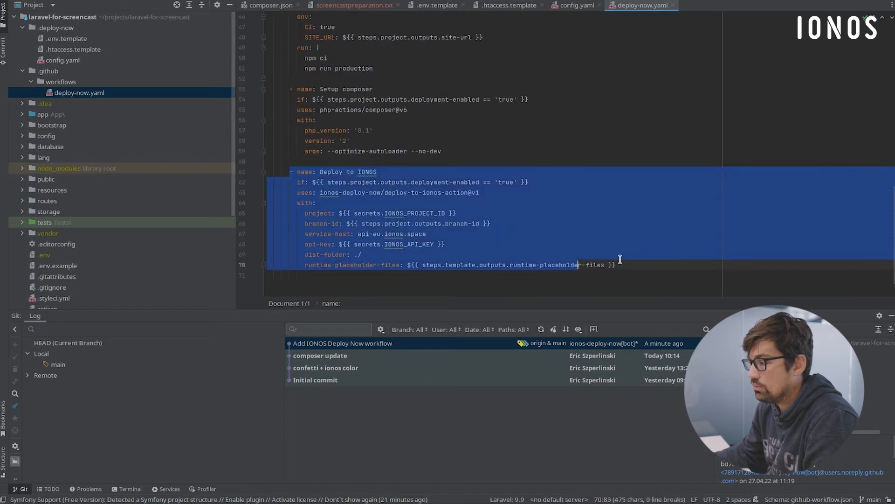
pyautogui.click(622, 260)
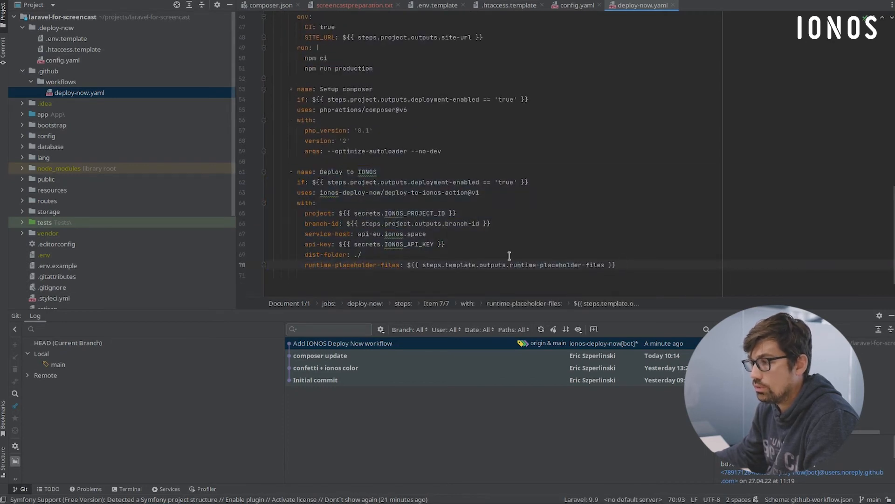
# - Examine the Render templates, Setup Node and Build Node assets steps in the deploy-now.yaml workflow
pyautogui.scroll(5, 411, 179)
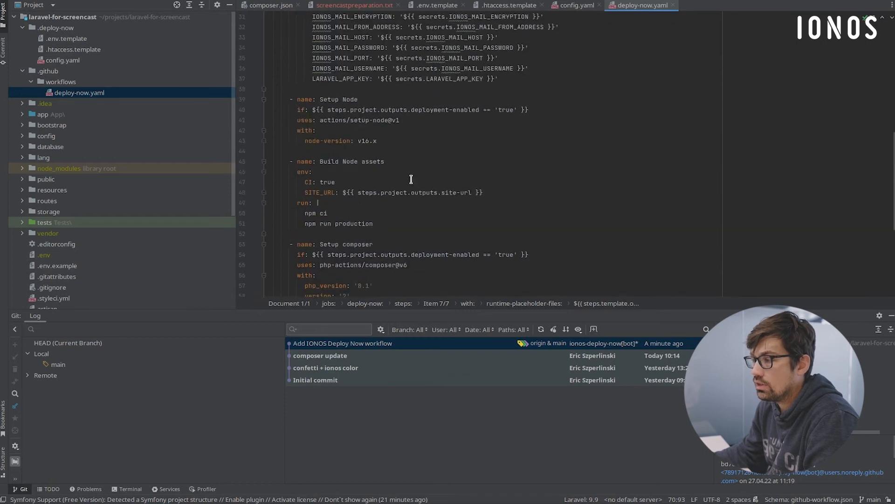
pyautogui.scroll(3, 407, 204)
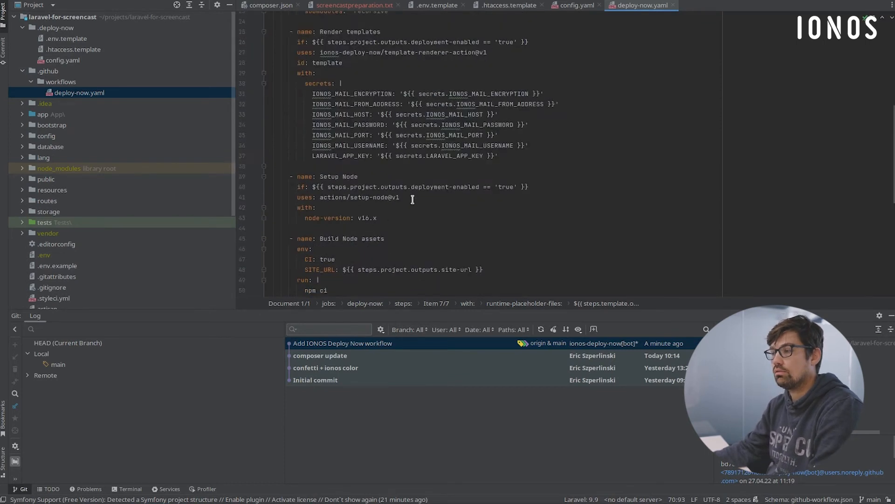
pyautogui.scroll(-3, 403, 207)
pyautogui.click(403, 223)
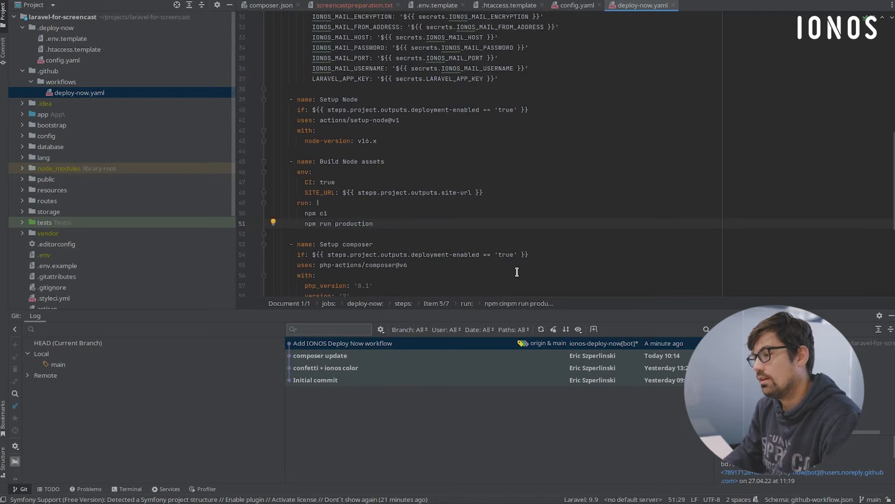
# - Remove the --no-dev argument from the Setup composer step's args line and enter it again
pyautogui.scroll(-3, 517, 272)
pyautogui.click(414, 213)
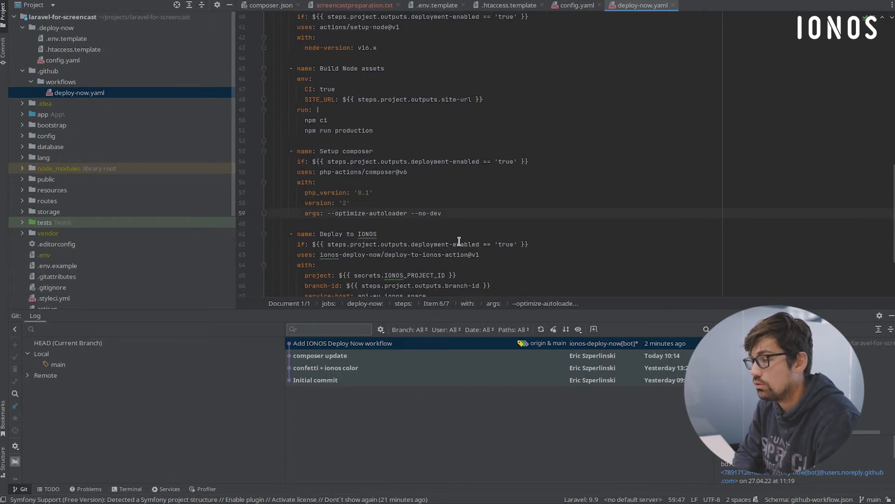
pyautogui.press('BackSpace')
pyautogui.press('BackSpace')
pyautogui.press('BackSpace')
pyautogui.press('BackSpace')
pyautogui.press('BackSpace')
pyautogui.press('BackSpace')
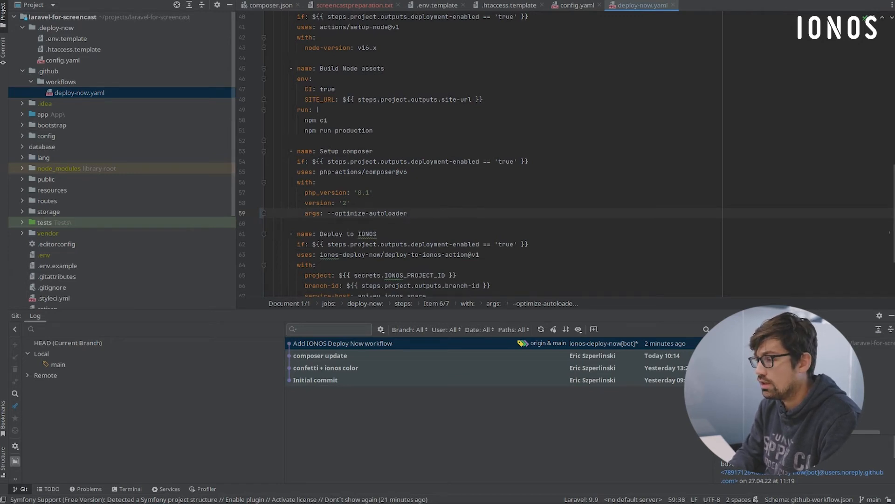
pyautogui.write('no-dev')
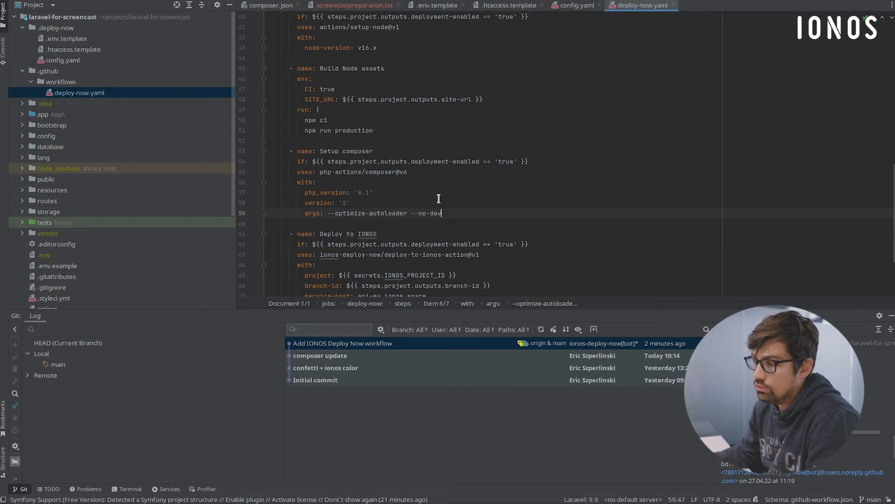
# - Revisit the .env.template, .htaccess.template and config.yaml files in the .deploy-now folder
pyautogui.scroll(1, 441, 215)
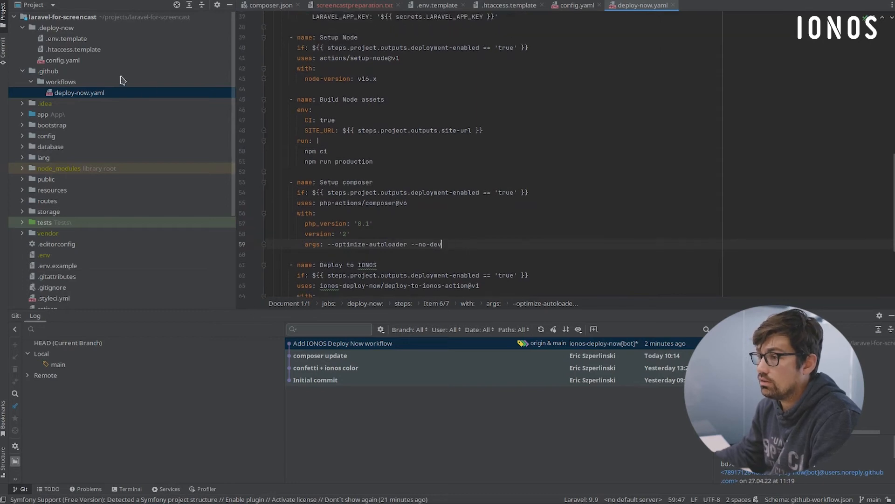
pyautogui.doubleClick(75, 40)
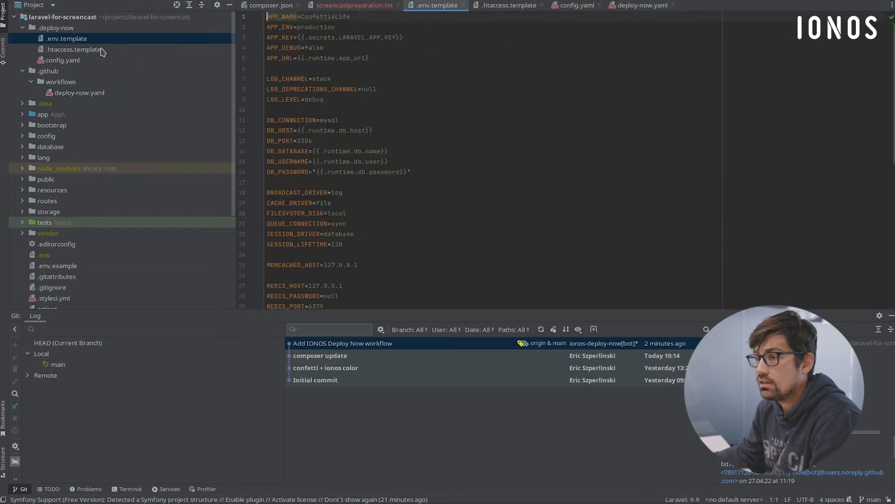
pyautogui.doubleClick(88, 50)
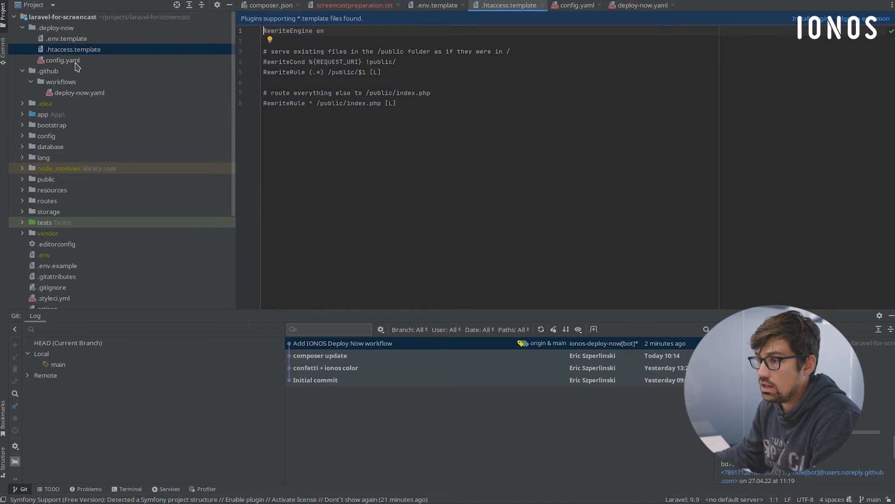
pyautogui.doubleClick(75, 60)
pyautogui.scroll(-2, 409, 156)
pyautogui.click(392, 126)
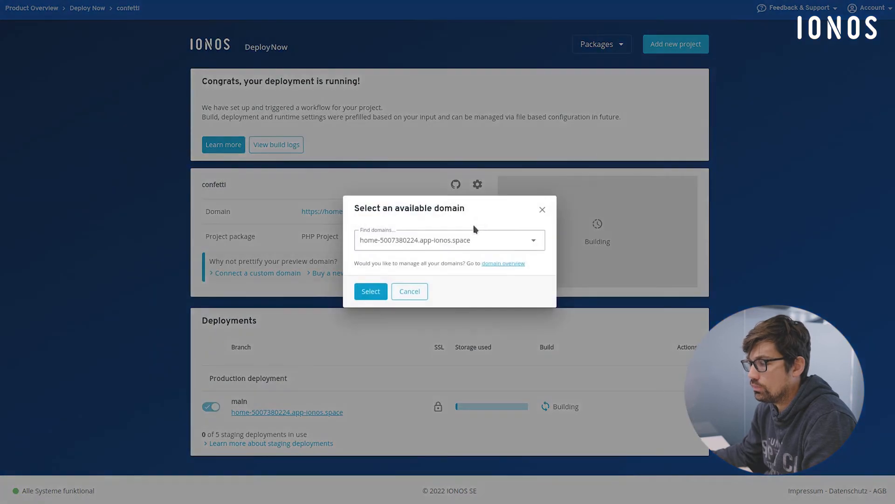
# - Connect the custom domain confetti.malanna.de to the confetti project on the Deploy Now page
pyautogui.click(474, 247)
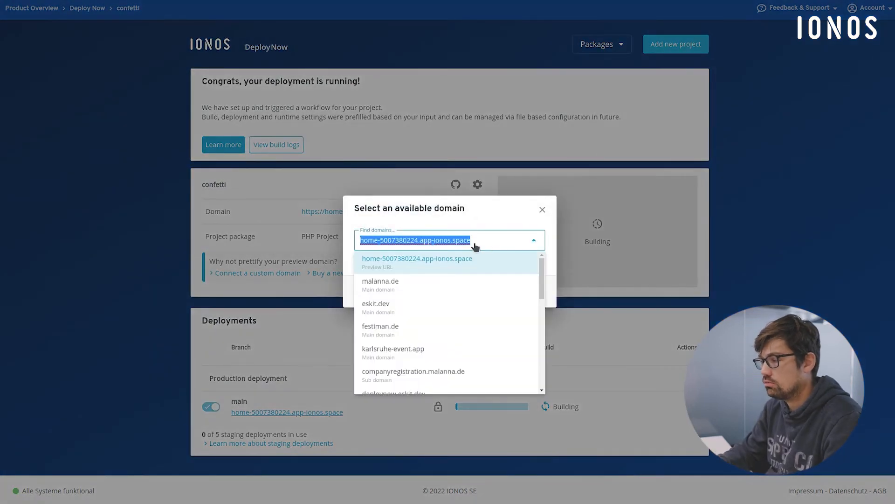
pyautogui.scroll(-3, 446, 328)
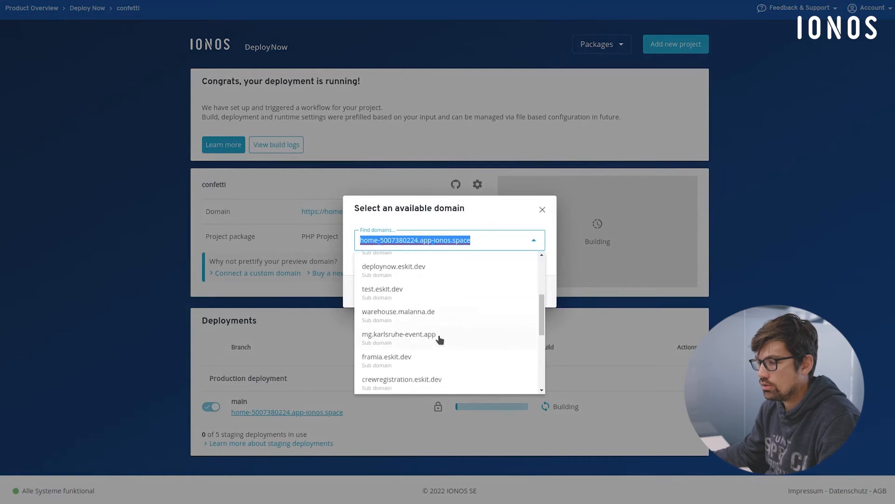
pyautogui.scroll(3, 437, 333)
pyautogui.write('confee')
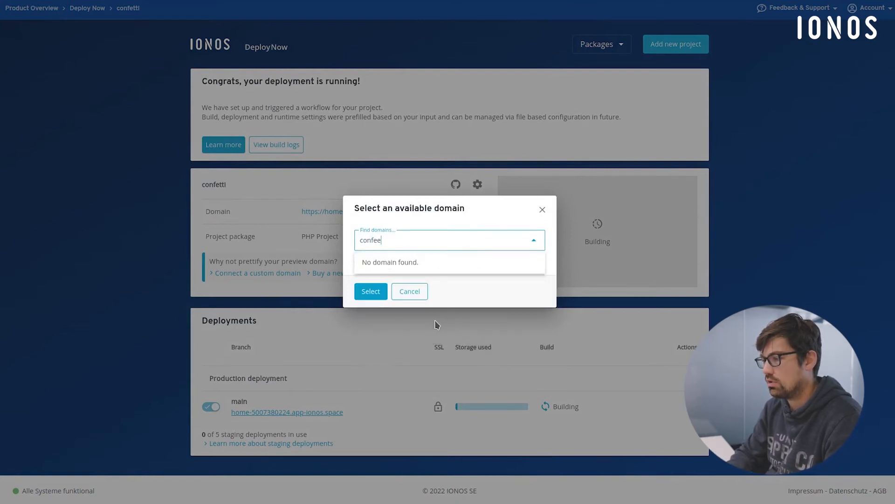
pyautogui.press('BackSpace')
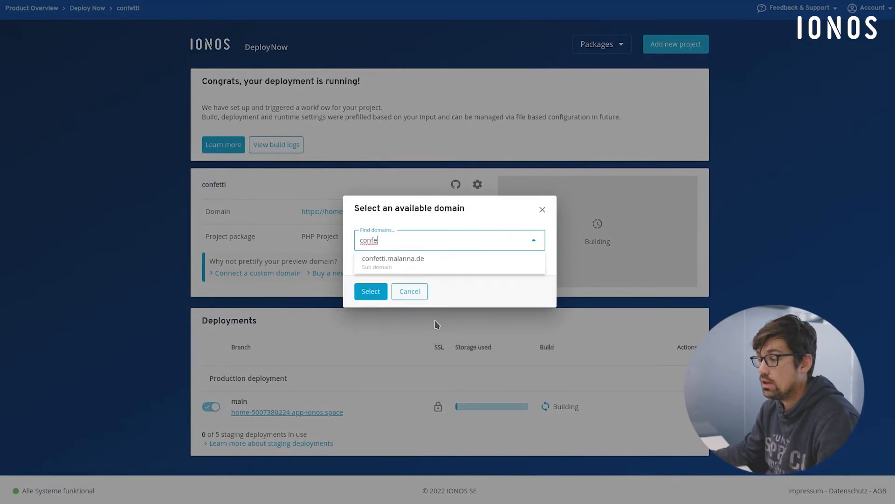
pyautogui.click(409, 270)
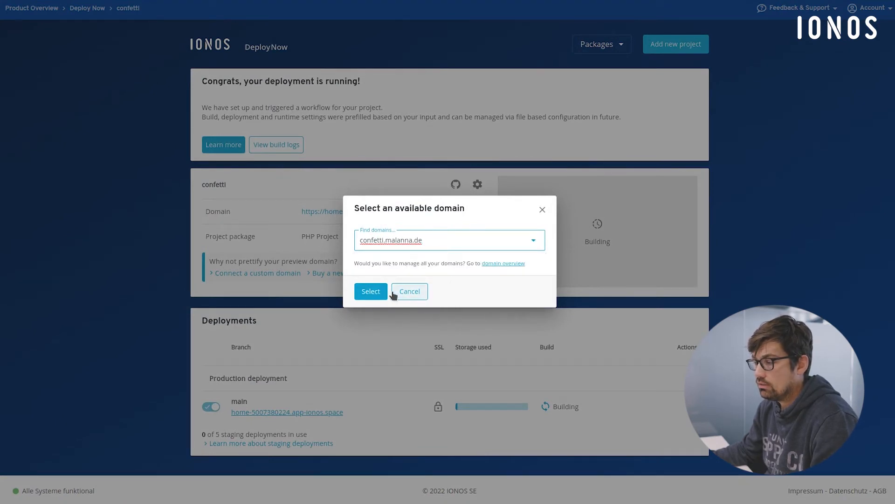
pyautogui.click(380, 293)
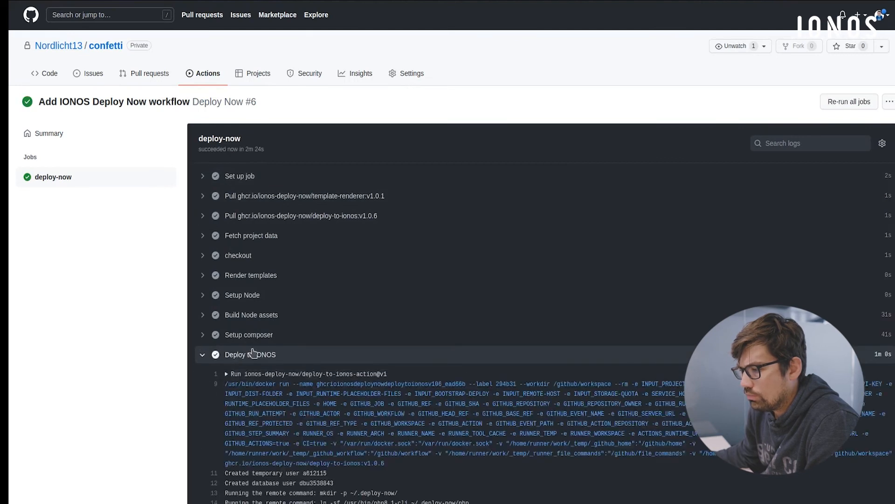
# - Review the Deploy to IONOS log of the GitHub deploy-now job down to the database migration output
pyautogui.scroll(-7, 312, 363)
pyautogui.scroll(-5, 312, 338)
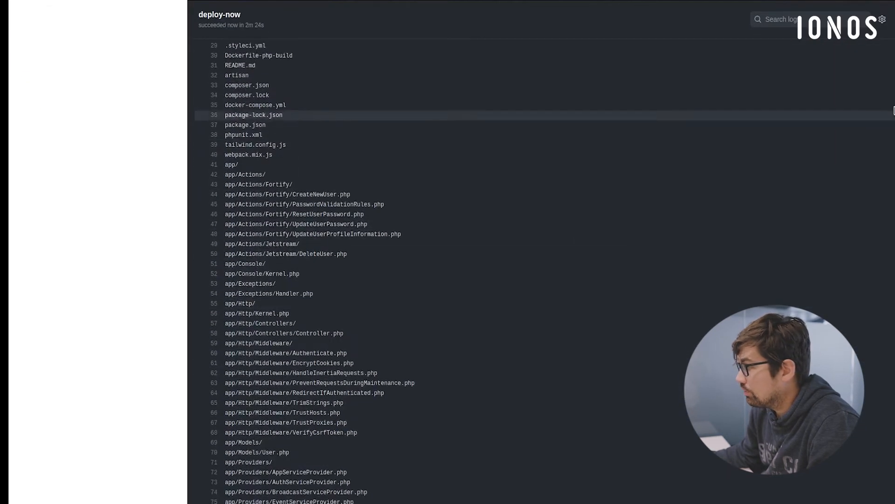
pyautogui.scroll(-20, 443, 386)
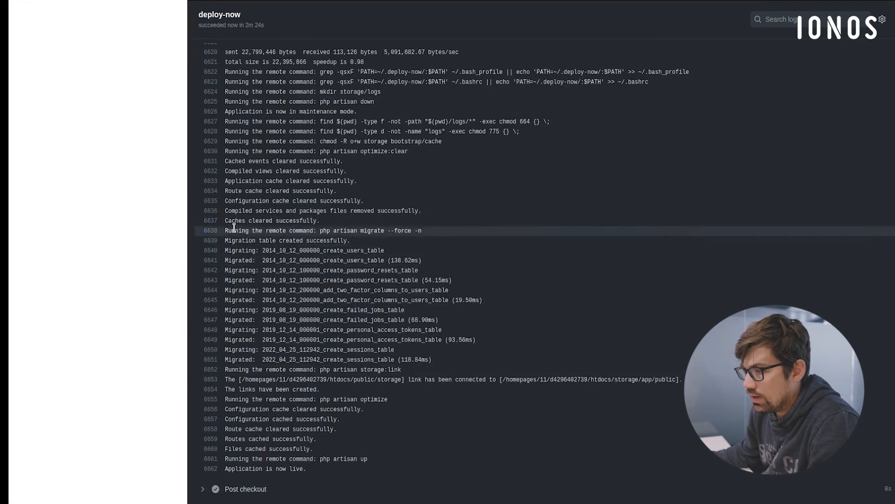
pyautogui.moveTo(249, 240); pyautogui.dragTo(414, 360)
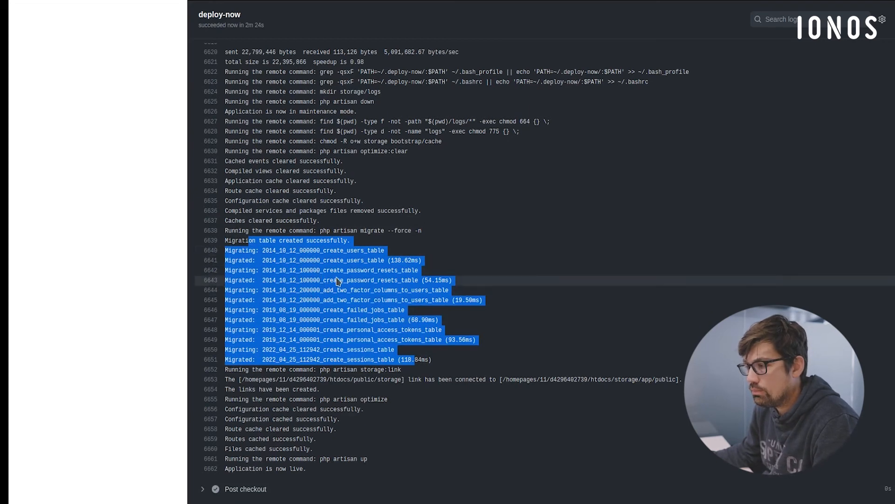
pyautogui.click(362, 320)
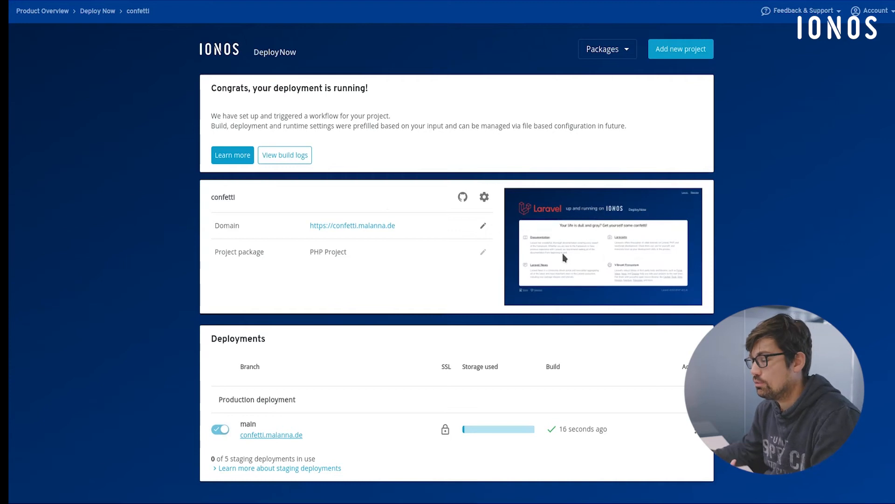
# - Open the deployed site from the Deploy Now project's domain link and trigger its confetti animation
pyautogui.click(379, 226)
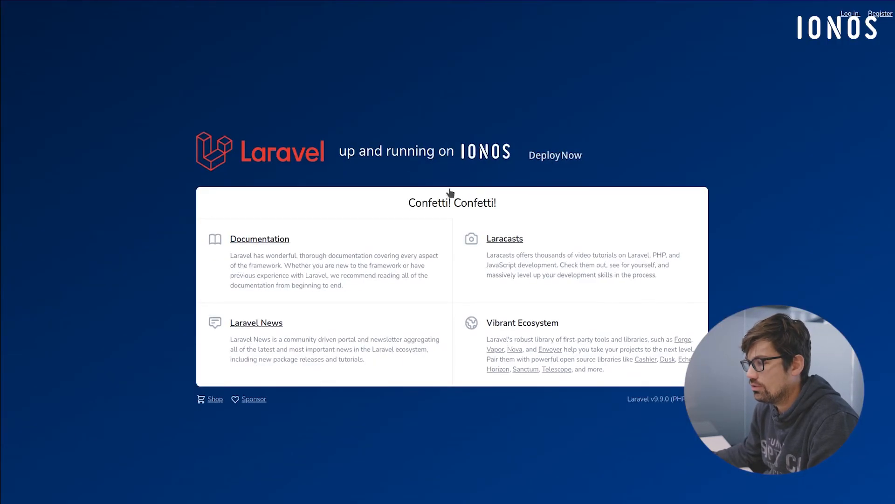
pyautogui.click(457, 200)
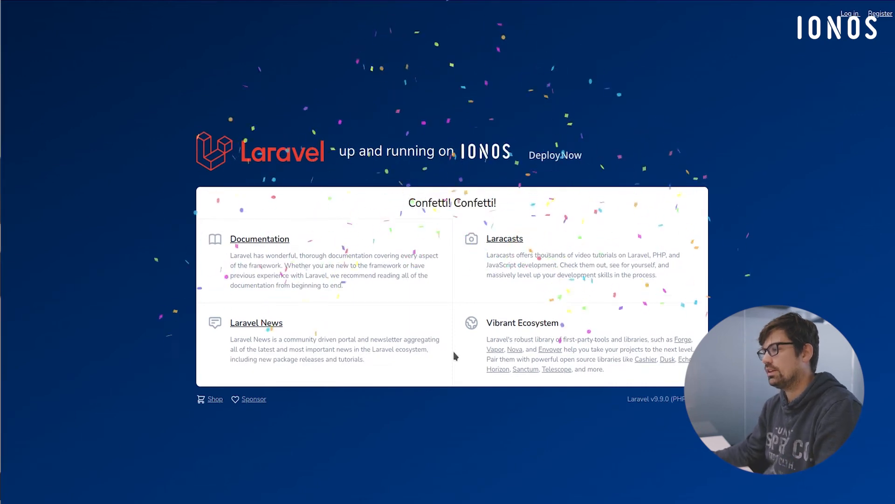